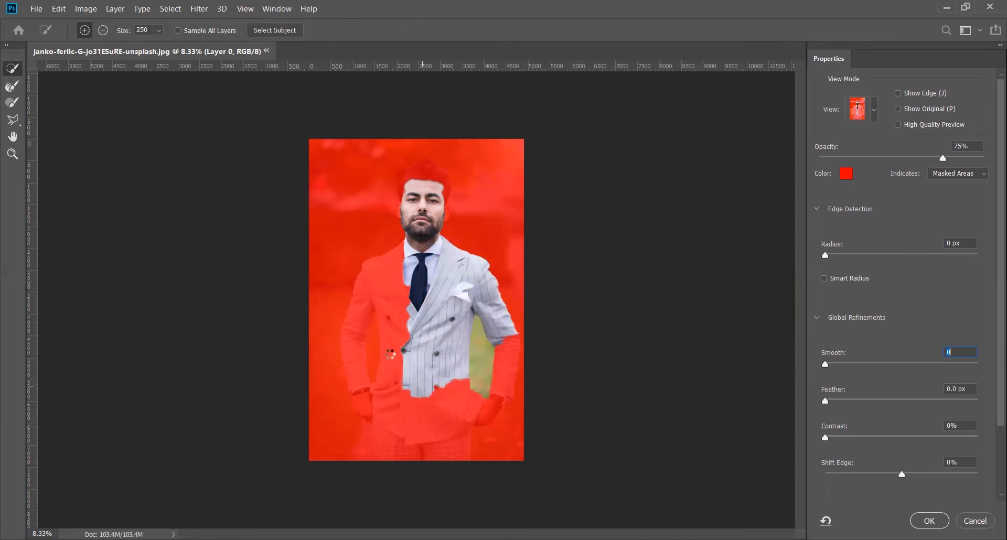
Extend the quick selection over the man's whole suit, arms, hands, face and hair.
{"action": "mouse_move", "coordinate": [447, 421]}
{"action": "left_mouse_down"}
{"action": "mouse_move", "coordinate": [403, 421]}
{"action": "mouse_move", "coordinate": [380, 465]}
{"action": "mouse_move", "coordinate": [403, 428]}
{"action": "mouse_move", "coordinate": [379, 426]}
{"action": "mouse_move", "coordinate": [362, 451]}
{"action": "left_mouse_up"}
{"action": "left_click", "coordinate": [362, 391]}
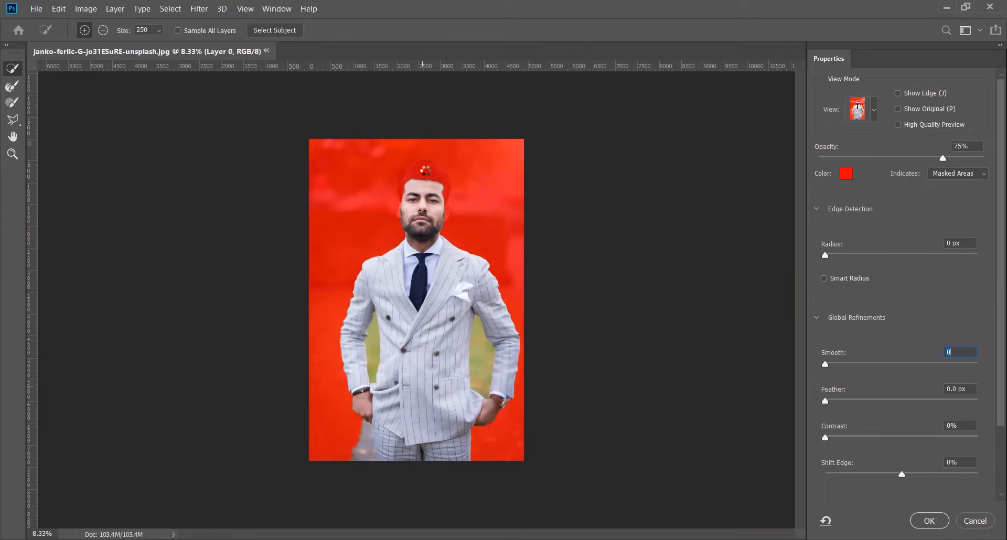
{"action": "left_click_drag", "start_coordinate": [400, 190], "coordinate": [404, 336]}
{"action": "key", "text": "ctrl+plus"}
{"action": "key", "text": "ctrl+plus"}
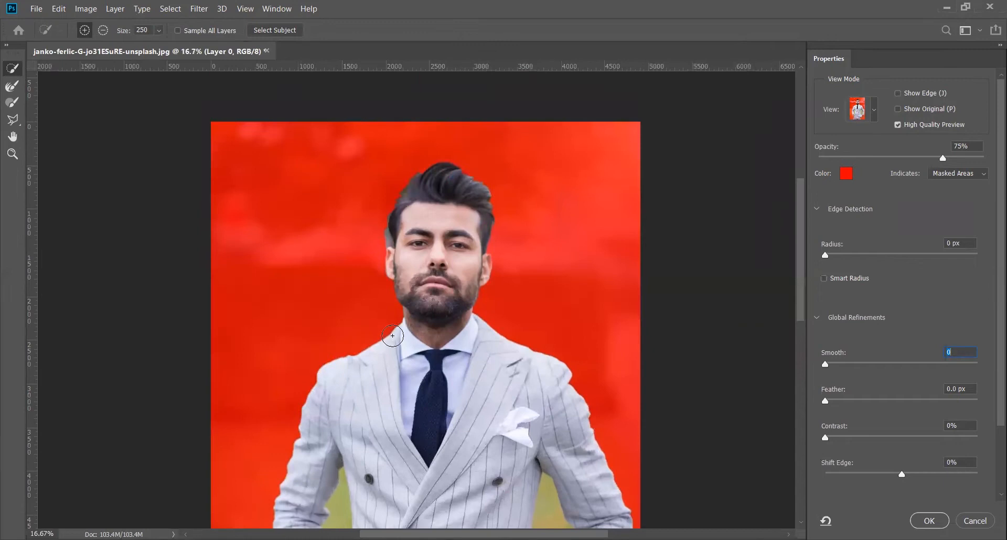
Subtract the background gap between the torso and the arm on the pocket-square side, using a size 90 selection brush.
{"action": "key", "text": "alt"}
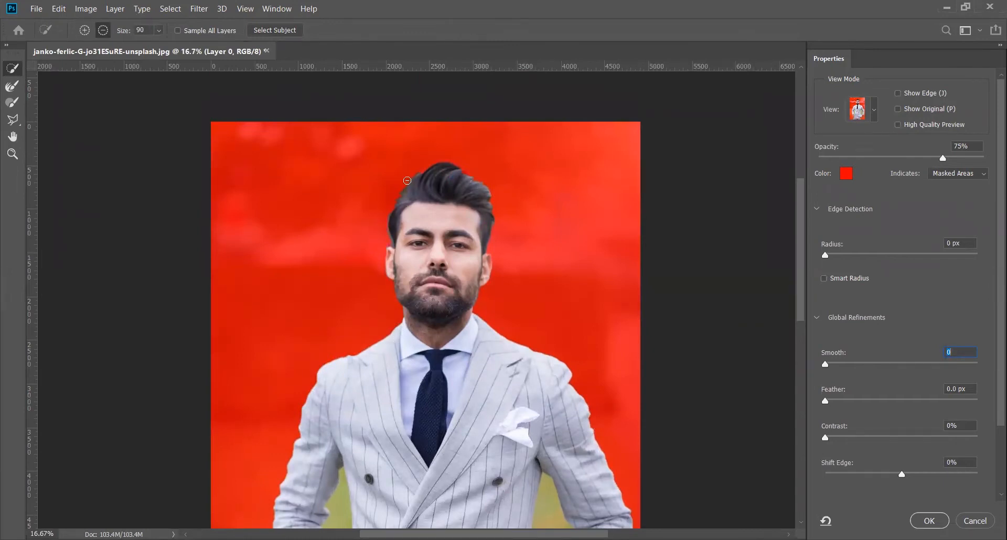
{"action": "left_click_drag", "start_coordinate": [489, 360], "coordinate": [436, 169]}
{"action": "left_click_drag", "start_coordinate": [496, 320], "coordinate": [495, 411]}
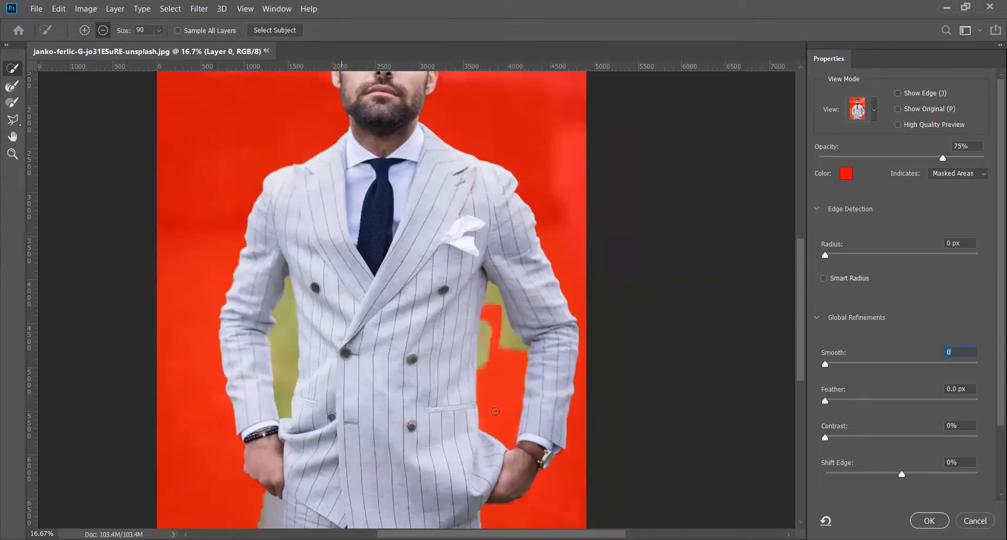
{"action": "mouse_move", "coordinate": [494, 296]}
{"action": "left_mouse_down"}
{"action": "mouse_move", "coordinate": [503, 339]}
{"action": "mouse_move", "coordinate": [482, 385]}
{"action": "mouse_move", "coordinate": [486, 368]}
{"action": "left_mouse_up"}
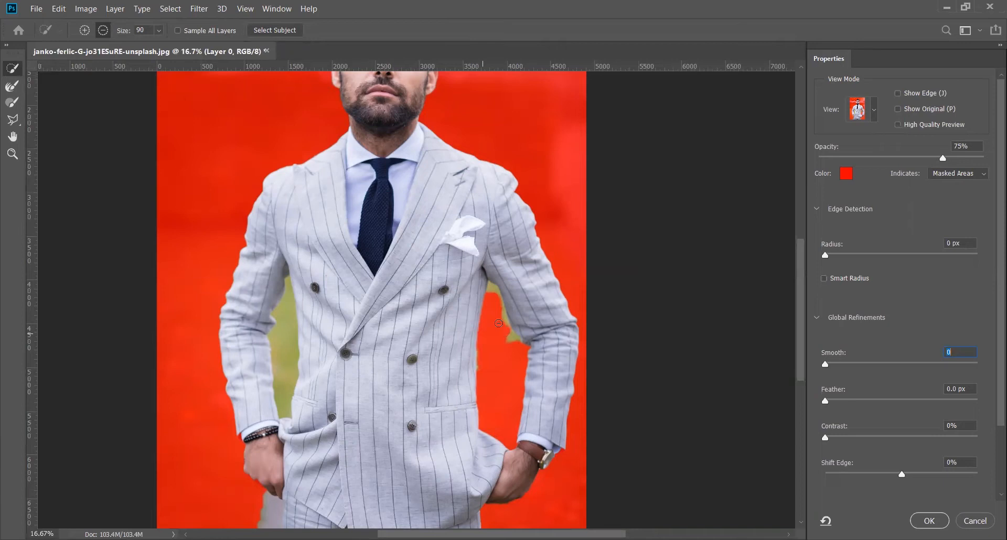
Lasso the remaining background inside both arm gaps out of the selection.
{"action": "left_click", "coordinate": [13, 120]}
{"action": "left_click_drag", "start_coordinate": [477, 374], "coordinate": [482, 313]}
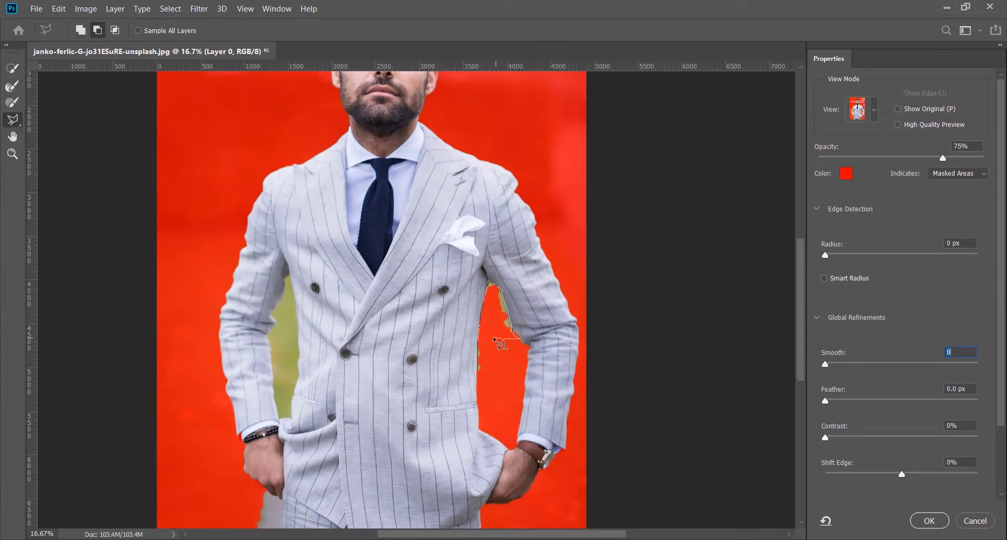
{"action": "left_click_drag", "start_coordinate": [478, 373], "coordinate": [478, 373]}
{"action": "mouse_move", "coordinate": [269, 336]}
{"action": "left_mouse_down"}
{"action": "mouse_move", "coordinate": [276, 414]}
{"action": "mouse_move", "coordinate": [292, 419]}
{"action": "mouse_move", "coordinate": [301, 356]}
{"action": "mouse_move", "coordinate": [289, 274]}
{"action": "left_mouse_up"}
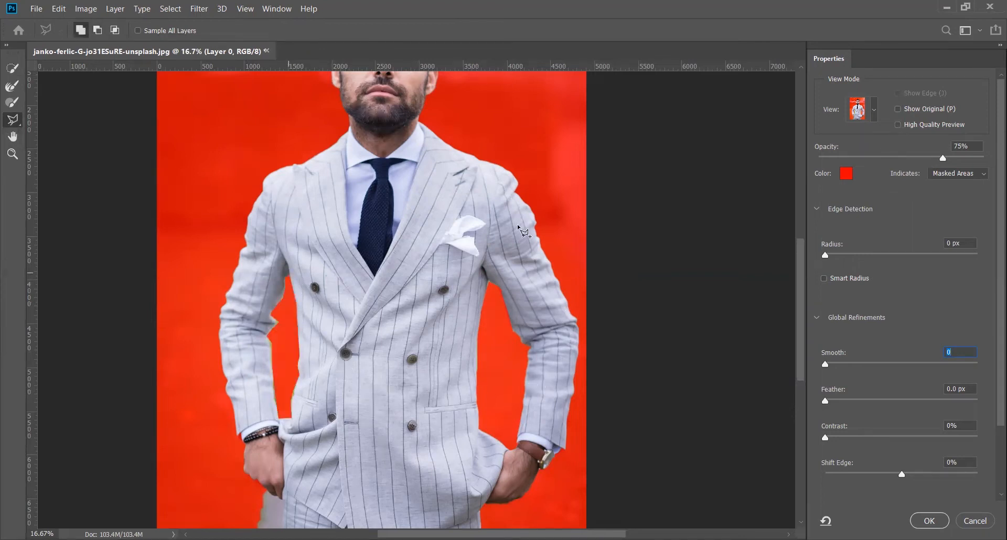
Lasso out the grey background patch below the hand with the beaded bracelet, beside the trousers.
{"action": "scroll", "coordinate": [378, 294], "scroll_direction": "down", "scroll_amount": 5}
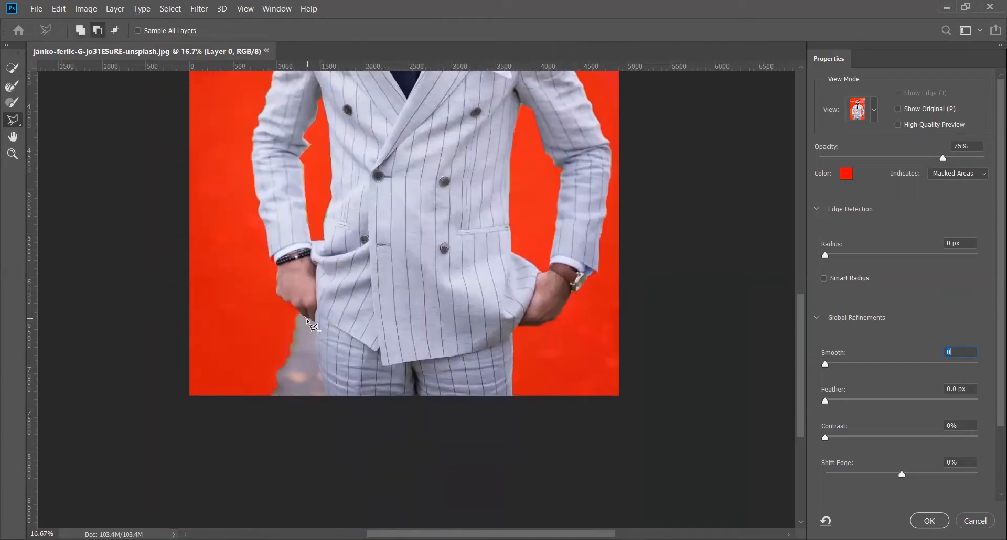
{"action": "left_click_drag", "start_coordinate": [312, 320], "coordinate": [314, 345]}
{"action": "mouse_move", "coordinate": [324, 391]}
{"action": "left_mouse_down"}
{"action": "mouse_move", "coordinate": [286, 404]}
{"action": "mouse_move", "coordinate": [268, 365]}
{"action": "mouse_move", "coordinate": [301, 315]}
{"action": "left_mouse_up"}
Lasso the background fringe beside the hair, just above the ear, out of the selection.
{"action": "scroll", "coordinate": [315, 310], "scroll_direction": "up", "scroll_amount": 10}
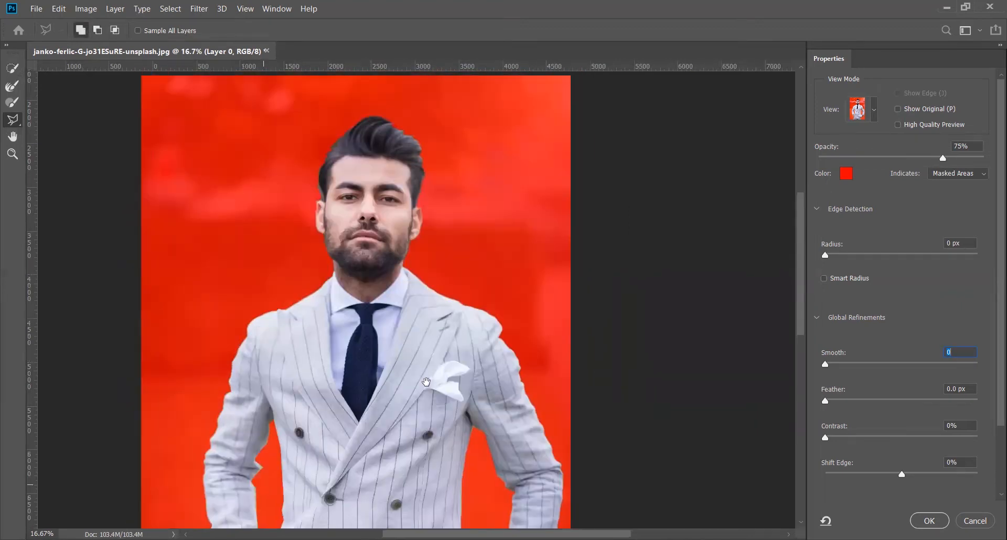
{"action": "scroll", "coordinate": [327, 307], "scroll_direction": "up", "scroll_amount": 4}
{"action": "scroll", "coordinate": [330, 310], "scroll_direction": "up", "scroll_amount": 8}
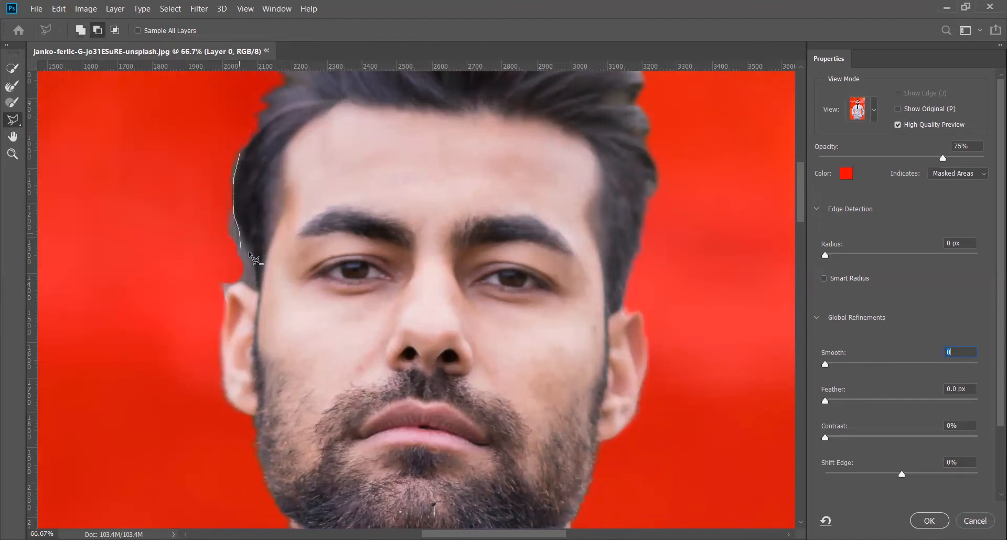
{"action": "mouse_move", "coordinate": [256, 267]}
{"action": "left_mouse_down"}
{"action": "mouse_move", "coordinate": [257, 291]}
{"action": "mouse_move", "coordinate": [227, 292]}
{"action": "left_mouse_up"}
{"action": "left_click_drag", "start_coordinate": [229, 159], "coordinate": [240, 154]}
{"action": "key", "text": "ctrl+minus"}
{"action": "key", "text": "ctrl+minus"}
{"action": "key", "text": "ctrl+minus"}
{"action": "key", "text": "ctrl+minus"}
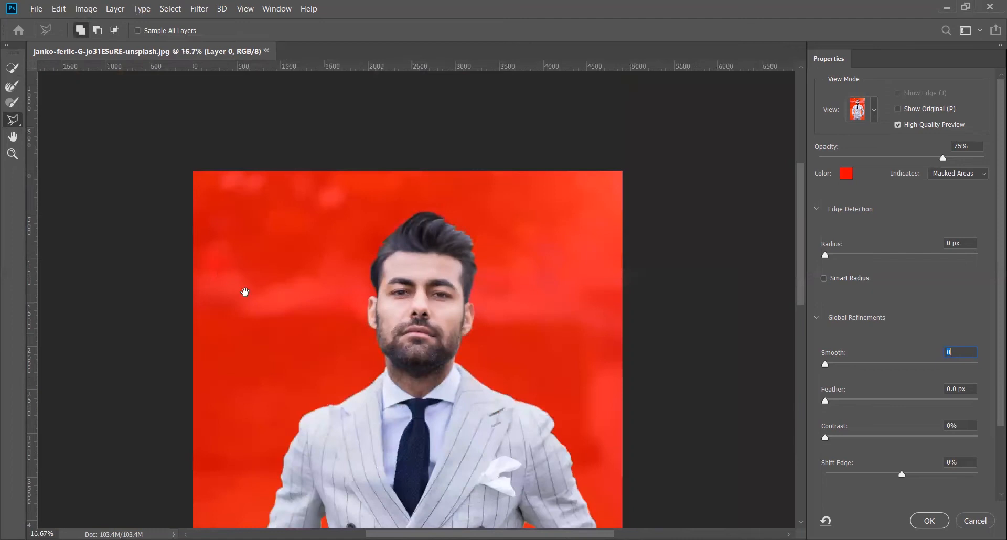
Set the selection's Smooth refinement to 16 and output the cutout as a layer mask.
{"action": "left_click_drag", "start_coordinate": [347, 361], "coordinate": [324, 183]}
{"action": "left_click_drag", "start_coordinate": [369, 344], "coordinate": [359, 370]}
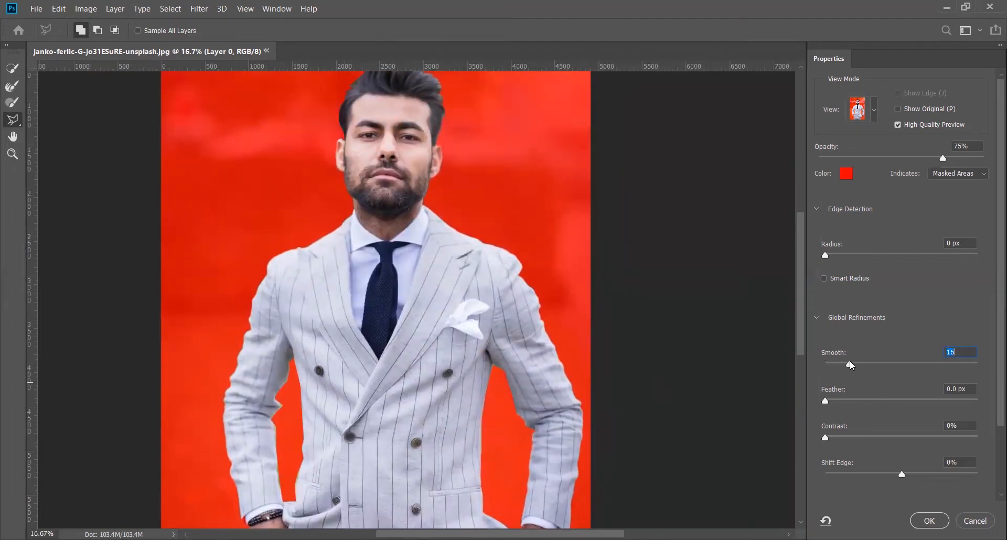
{"action": "left_click", "coordinate": [926, 521]}
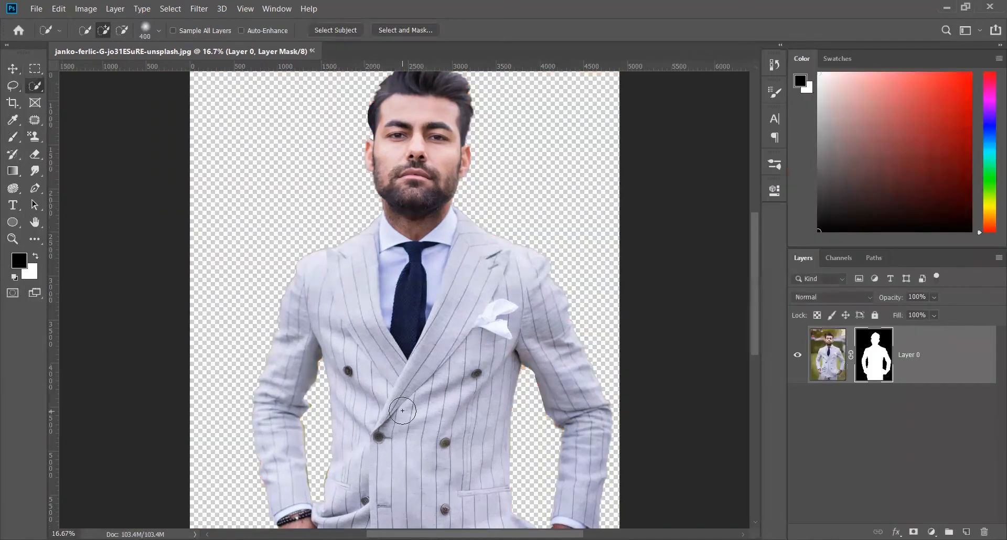
Convert the masked Layer 0 to a smart object.
{"action": "key", "text": "ctrl+minus"}
{"action": "right_click", "coordinate": [944, 366]}
{"action": "left_click", "coordinate": [839, 164]}
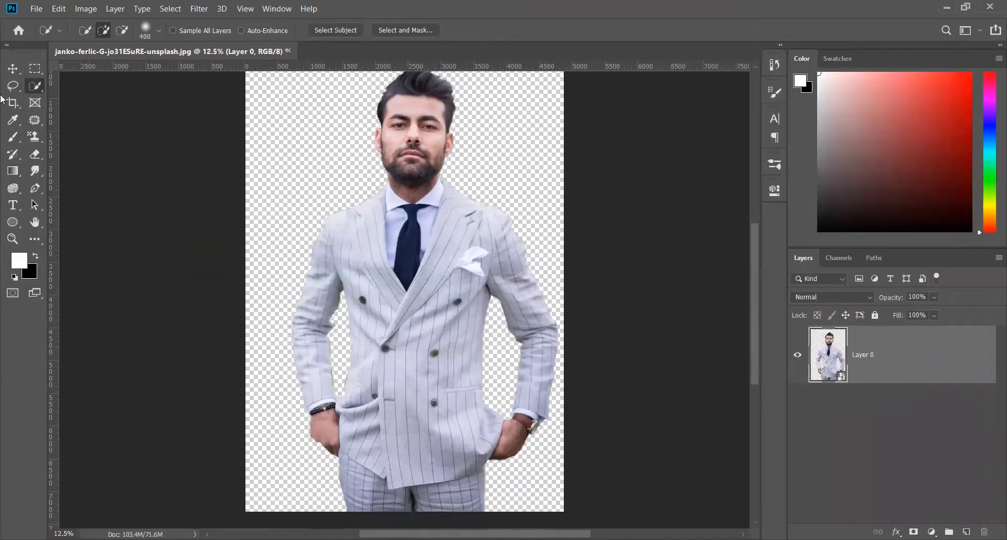
Add a solid color fill layer in d8d3d3 and place it beneath Layer 0.
{"action": "key", "text": "ctrl+minus"}
{"action": "left_click", "coordinate": [834, 304]}
{"action": "left_click_drag", "start_coordinate": [686, 252], "coordinate": [682, 194]}
{"action": "left_click_drag", "start_coordinate": [652, 246], "coordinate": [641, 212]}
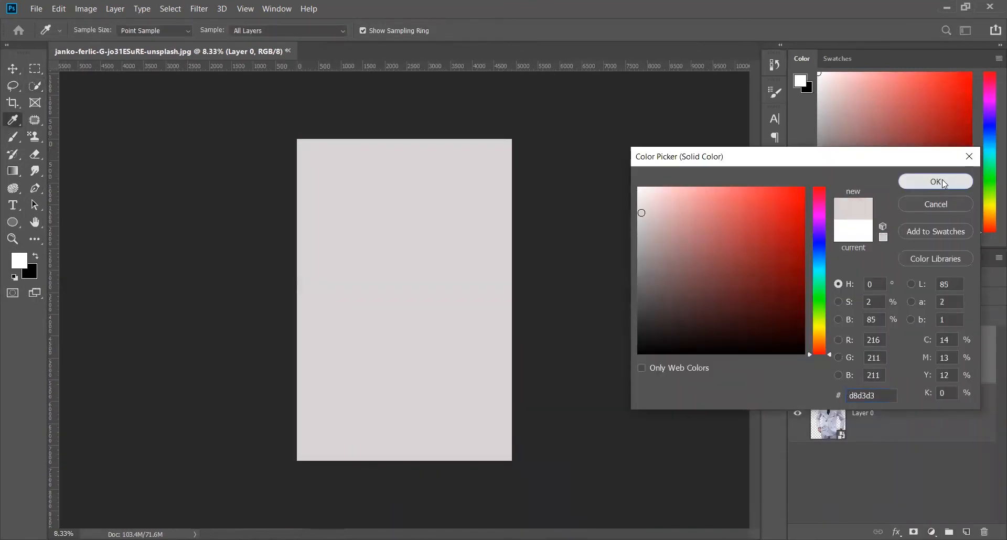
{"action": "left_click", "coordinate": [937, 182]}
{"action": "left_click_drag", "start_coordinate": [840, 374], "coordinate": [833, 466]}
Expand the canvas with the Crop tool to leave extra background on both sides of the man and above him.
{"action": "key", "text": "c"}
{"action": "left_click_drag", "start_coordinate": [292, 303], "coordinate": [243, 302]}
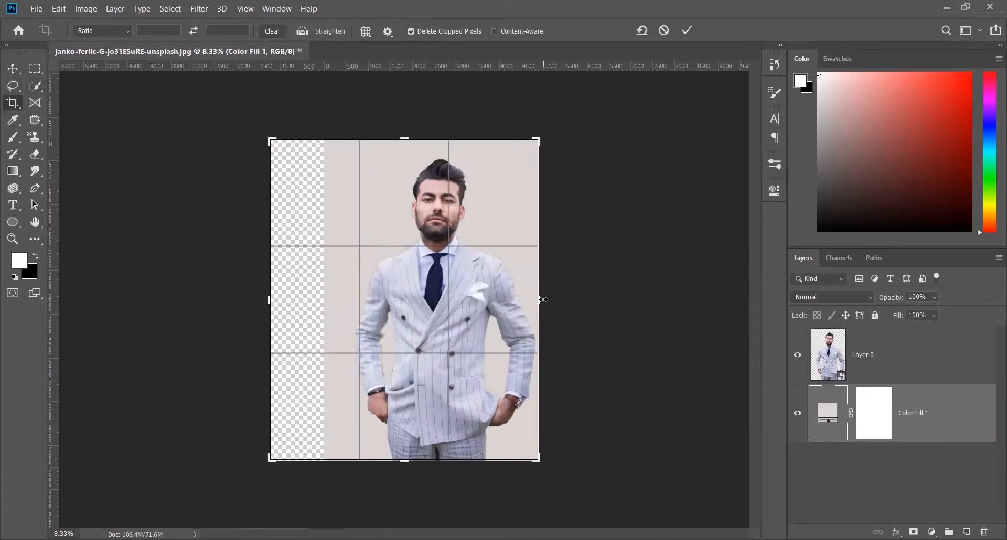
{"action": "left_click_drag", "start_coordinate": [405, 138], "coordinate": [410, 103]}
{"action": "left_click", "coordinate": [11, 68]}
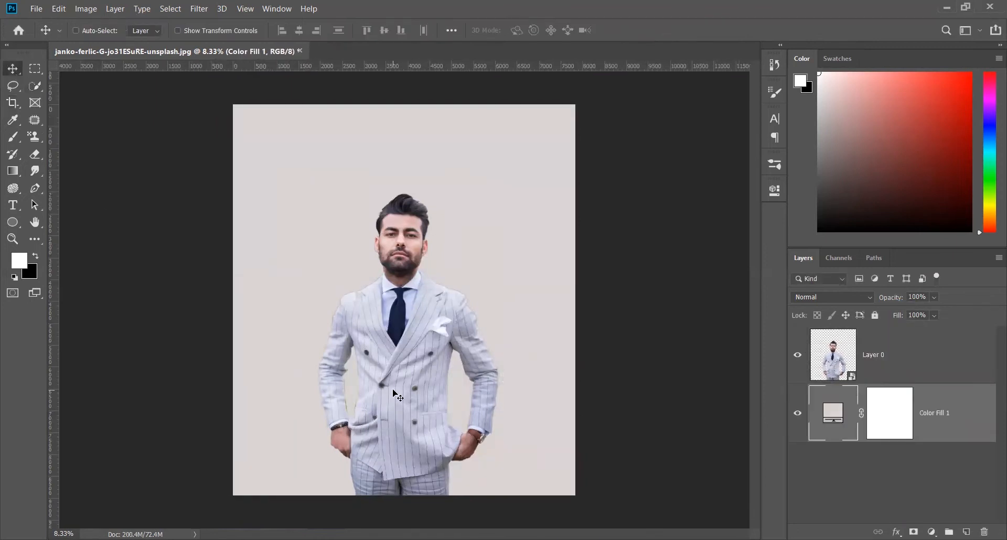
Lasso the man's head and neck on Layer 0 and copy the selection to a new layer.
{"action": "key", "text": "ctrl+plus"}
{"action": "key", "text": "alt+bracketright"}
{"action": "key", "text": "l"}
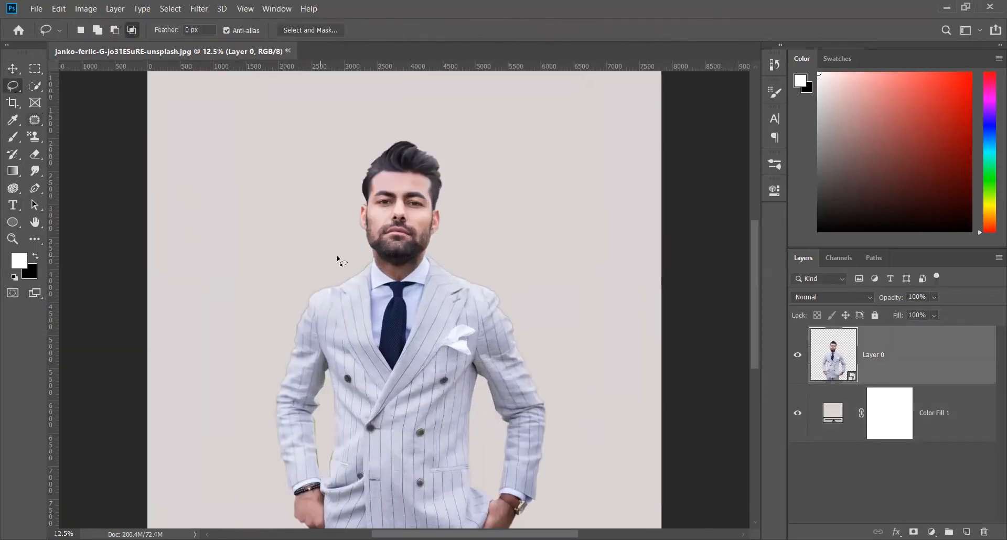
{"action": "mouse_move", "coordinate": [421, 257]}
{"action": "left_mouse_down"}
{"action": "mouse_move", "coordinate": [465, 204]}
{"action": "mouse_move", "coordinate": [296, 176]}
{"action": "mouse_move", "coordinate": [369, 253]}
{"action": "left_mouse_up"}
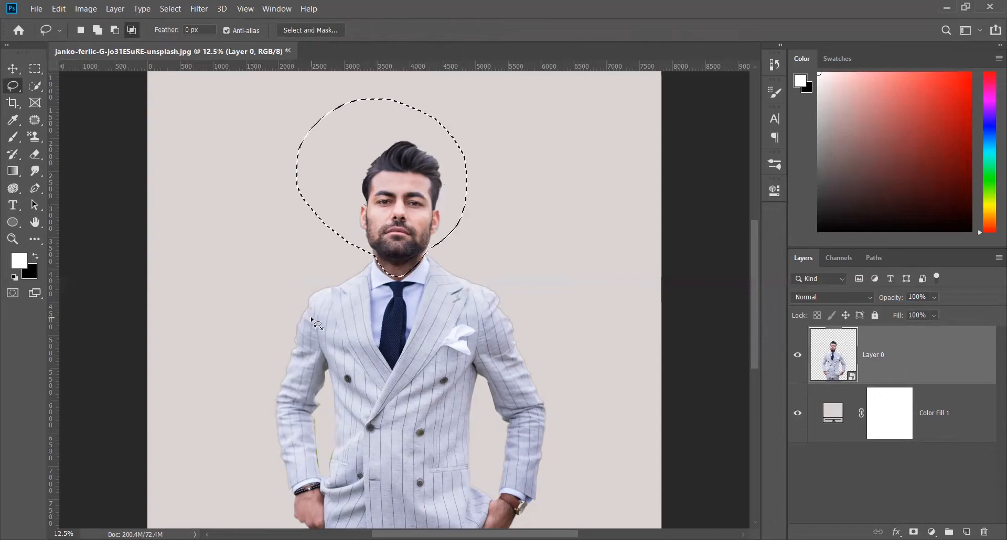
{"action": "key", "text": "ctrl+j"}
Enlarge the copied head on Layer 1 and scale the body on Layer 0 down to about 60%.
{"action": "key", "text": "v"}
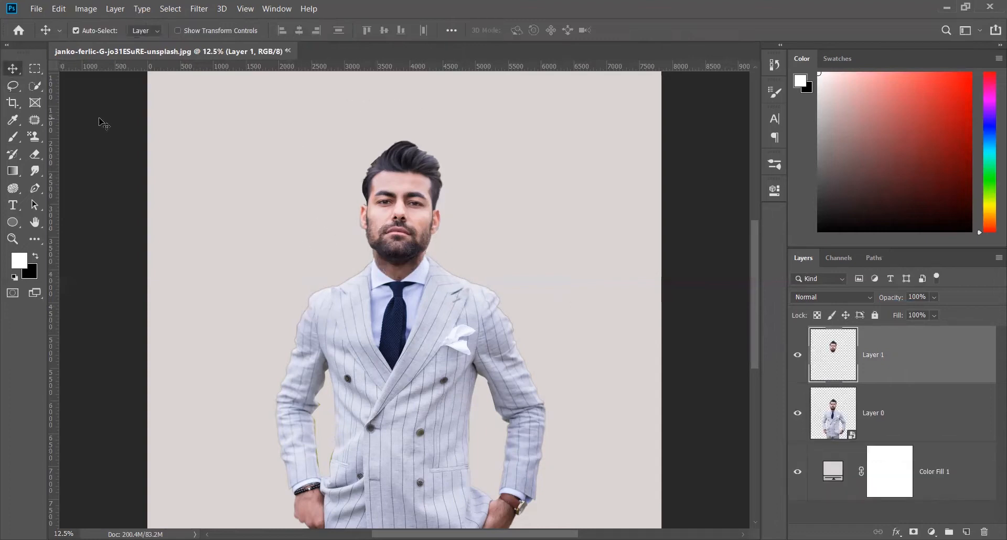
{"action": "key", "text": "ctrl+t"}
{"action": "scroll", "coordinate": [459, 254], "scroll_direction": "up", "scroll_amount": 2}
{"action": "left_click_drag", "start_coordinate": [476, 144], "coordinate": [487, 133]}
{"action": "left_click_drag", "start_coordinate": [431, 259], "coordinate": [433, 190]}
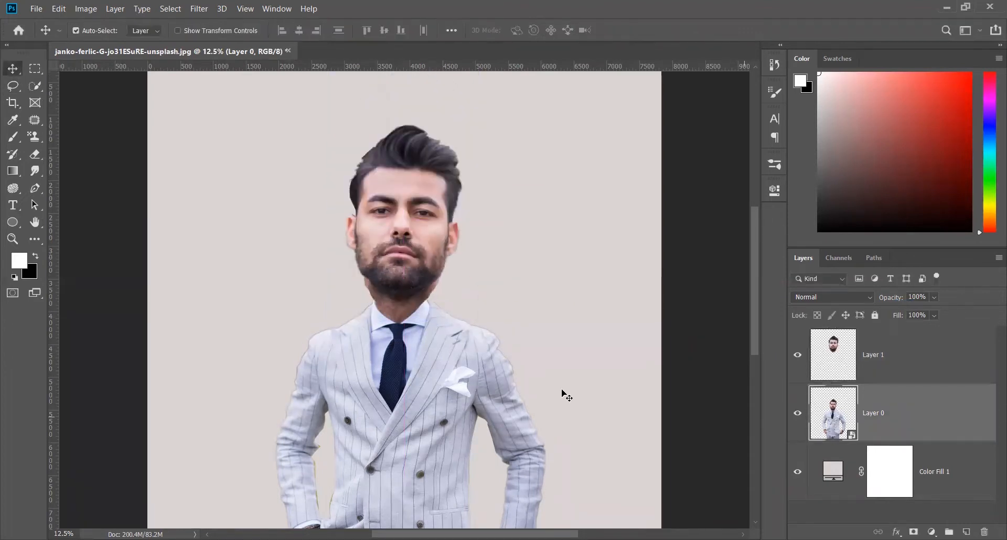
{"action": "key", "text": "ctrl+t"}
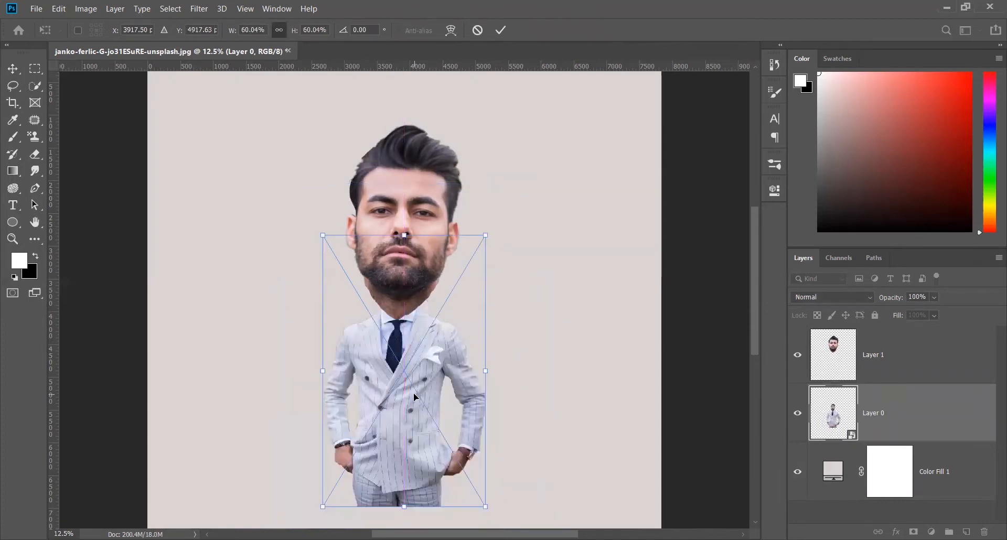
{"action": "key", "text": "Return"}
Push in the neck edge of the enlarged head with Liquify and nudge the head into place over the collar.
{"action": "left_click", "coordinate": [199, 9]}
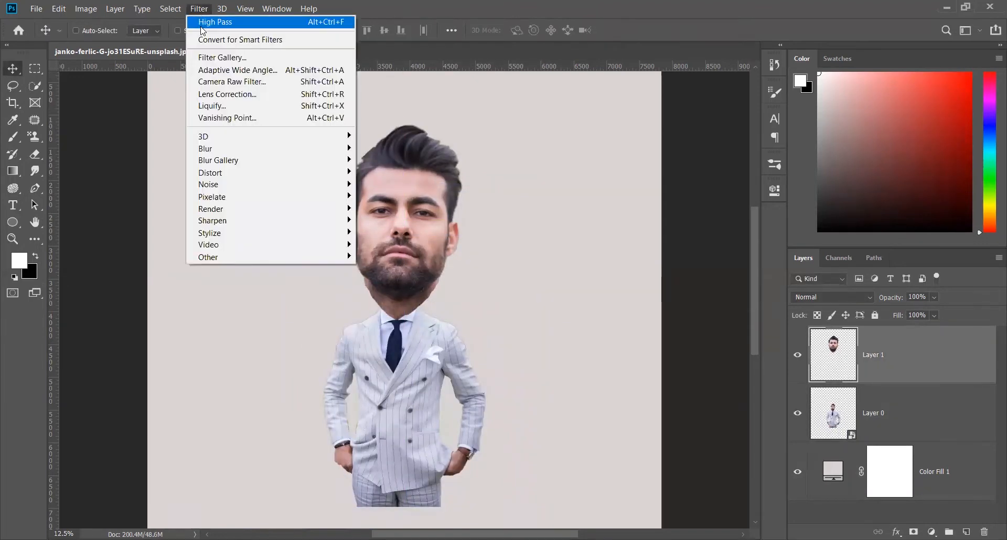
{"action": "left_click", "coordinate": [212, 105]}
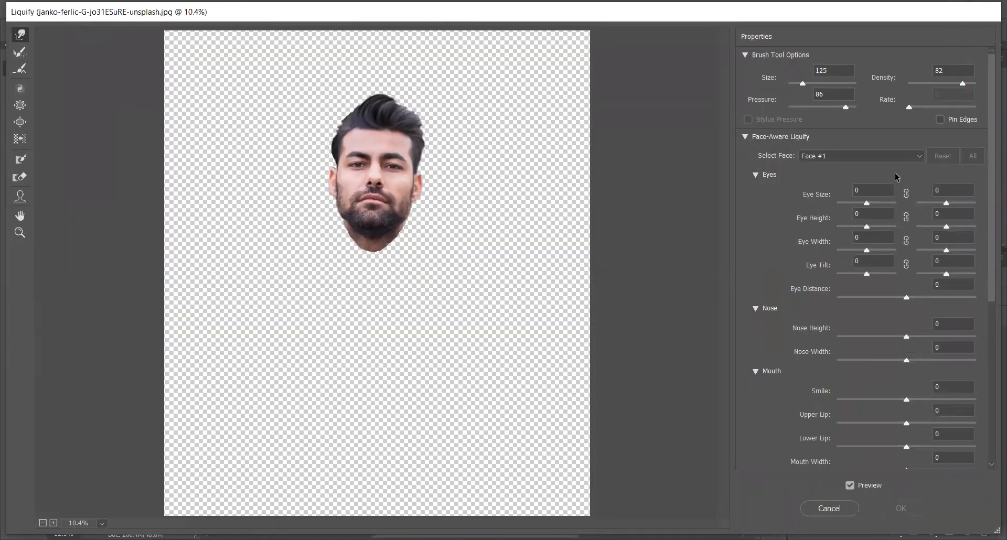
{"action": "left_click", "coordinate": [745, 56]}
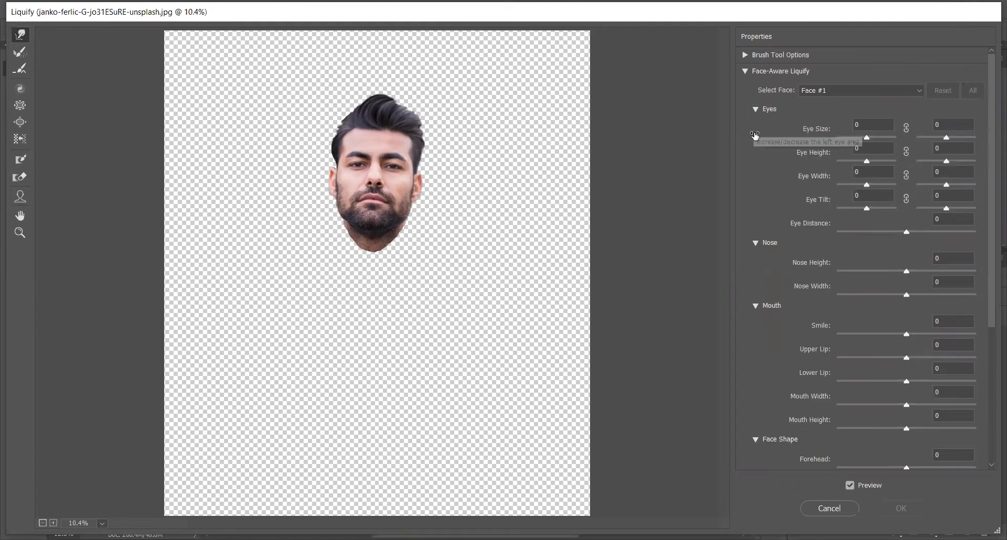
{"action": "left_click", "coordinate": [746, 72]}
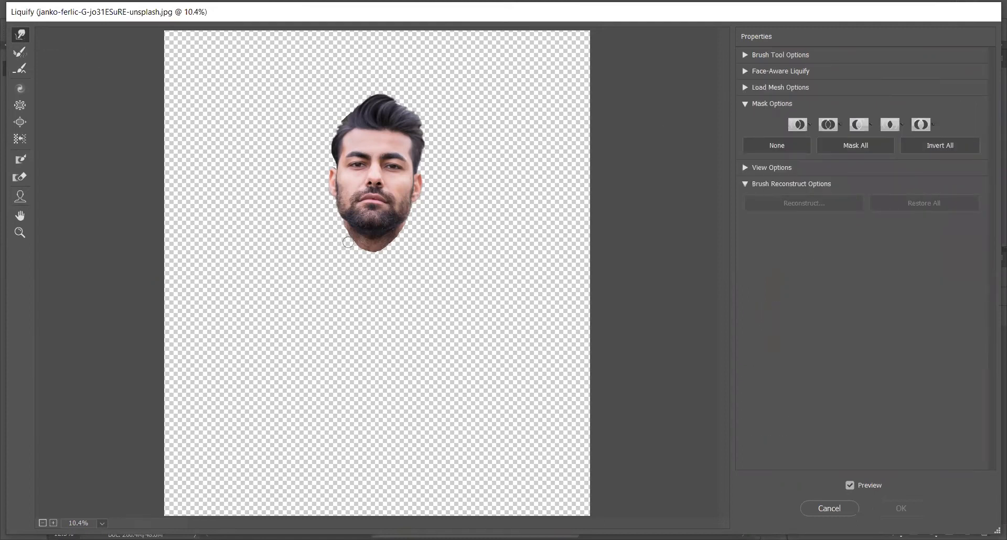
{"action": "scroll", "coordinate": [337, 229], "scroll_direction": "up", "scroll_amount": 4}
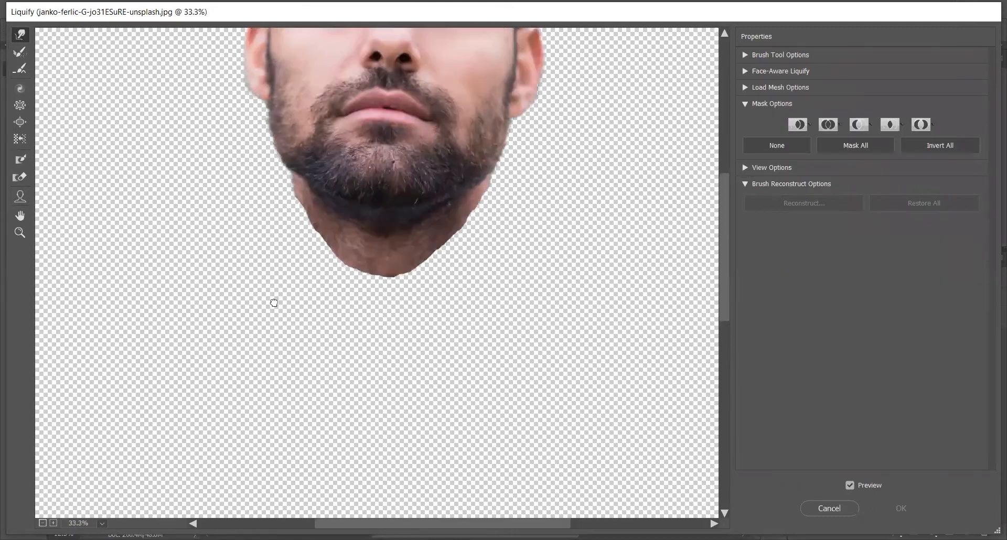
{"action": "mouse_move", "coordinate": [313, 263]}
{"action": "left_mouse_down"}
{"action": "mouse_move", "coordinate": [373, 299]}
{"action": "mouse_move", "coordinate": [381, 317]}
{"action": "mouse_move", "coordinate": [418, 295]}
{"action": "left_mouse_up"}
{"action": "key", "text": "Return"}
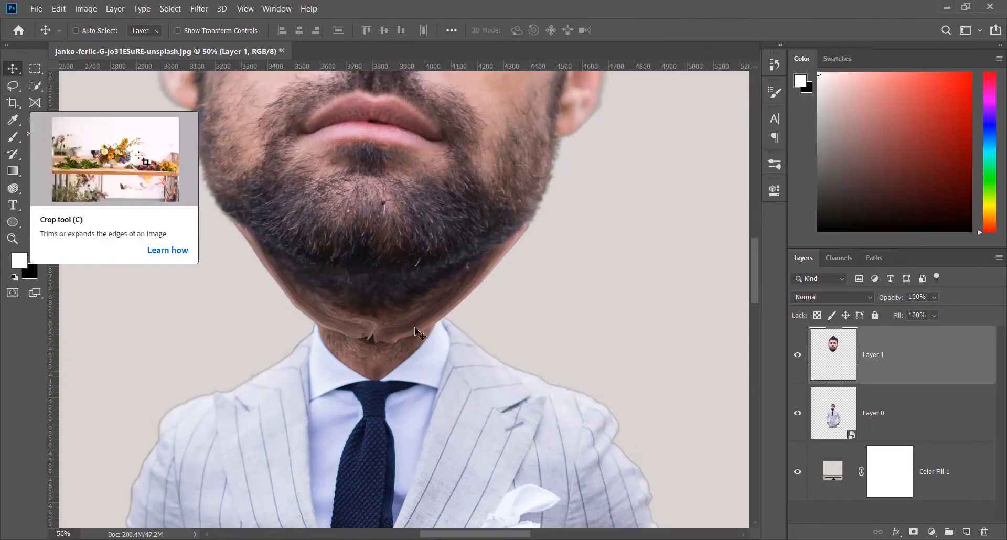
{"action": "left_click_drag", "start_coordinate": [333, 387], "coordinate": [327, 395]}
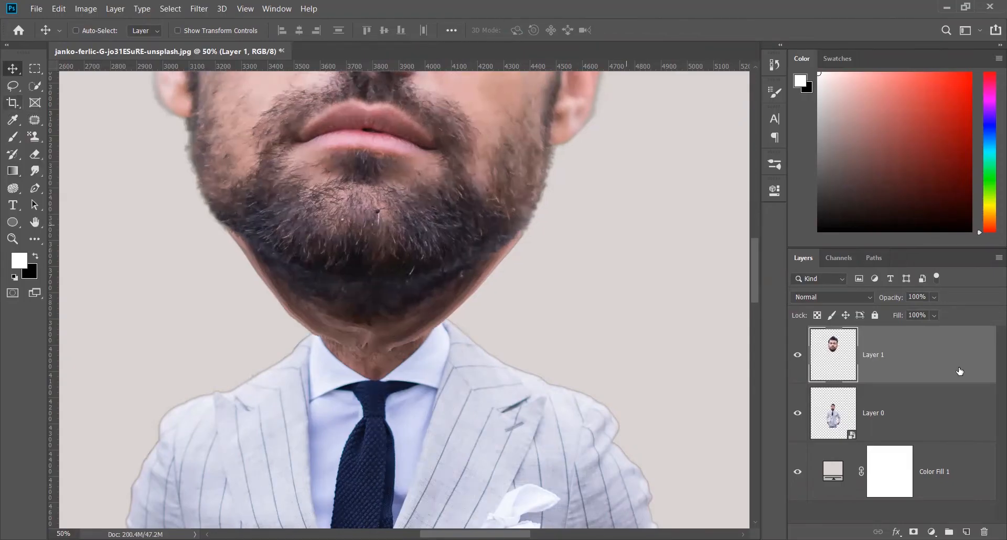
Add a layer mask to Layer 1 and paint black along the neck at 45% opacity with a 250 px brush to blend it into the collar.
{"action": "left_click", "coordinate": [914, 532]}
{"action": "left_click", "coordinate": [13, 137]}
{"action": "right_click", "coordinate": [339, 321]}
{"action": "left_click_drag", "start_coordinate": [409, 191], "coordinate": [397, 193]}
{"action": "left_click", "coordinate": [13, 75]}
{"action": "left_click", "coordinate": [13, 138]}
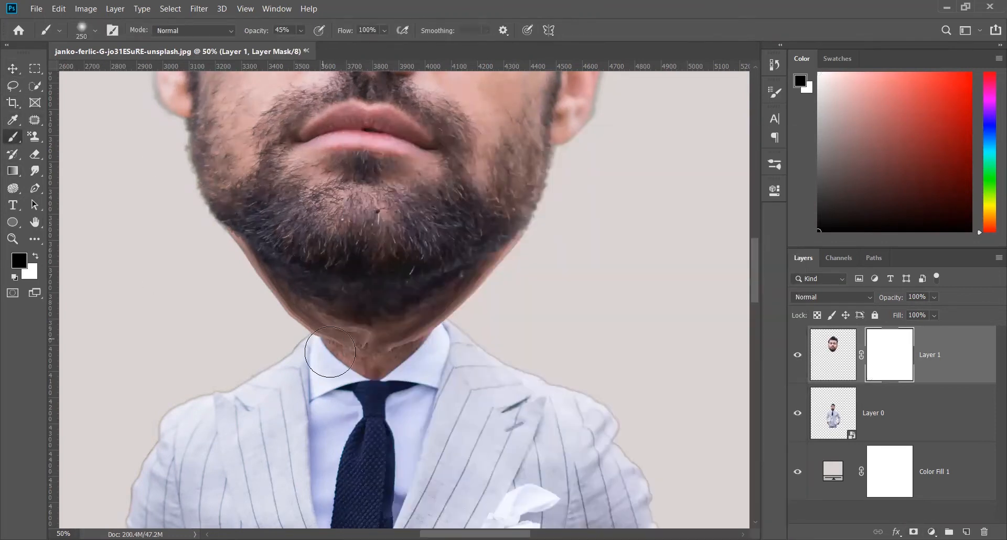
{"action": "left_click_drag", "start_coordinate": [340, 350], "coordinate": [384, 393]}
{"action": "mouse_move", "coordinate": [420, 349]}
{"action": "left_mouse_down"}
{"action": "mouse_move", "coordinate": [390, 354]}
{"action": "mouse_move", "coordinate": [432, 353]}
{"action": "mouse_move", "coordinate": [344, 353]}
{"action": "left_mouse_up"}
{"action": "mouse_move", "coordinate": [269, 336]}
{"action": "left_mouse_down"}
{"action": "mouse_move", "coordinate": [366, 348]}
{"action": "mouse_move", "coordinate": [418, 342]}
{"action": "mouse_move", "coordinate": [310, 348]}
{"action": "mouse_move", "coordinate": [334, 376]}
{"action": "mouse_move", "coordinate": [408, 351]}
{"action": "left_mouse_up"}
{"action": "key", "text": "ctrl+z"}
{"action": "key", "text": "ctrl+z"}
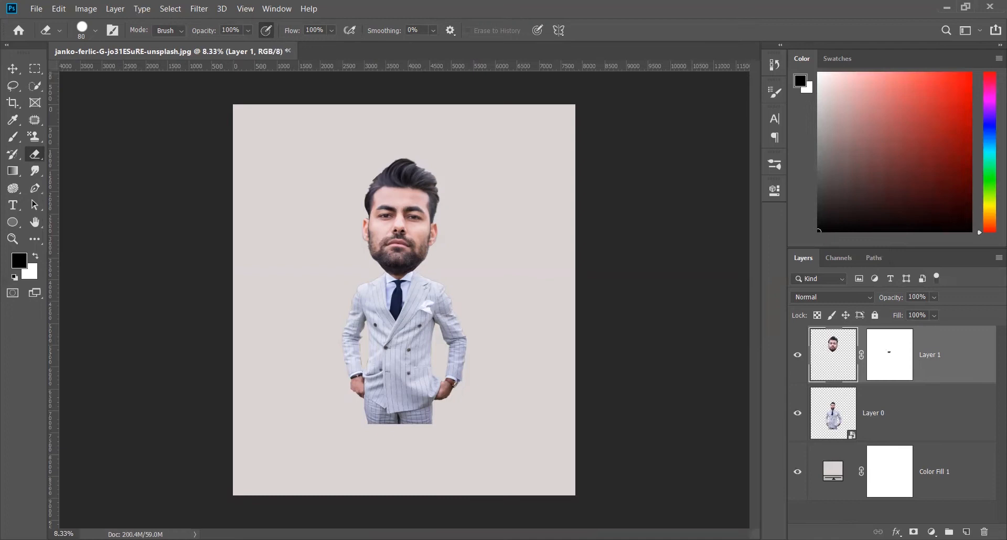
Combine Layer 1, Layer 0 and Color Fill 1 into a single smart object.
{"action": "key", "text": "v"}
{"action": "left_click", "coordinate": [830, 457], "text": "shift"}
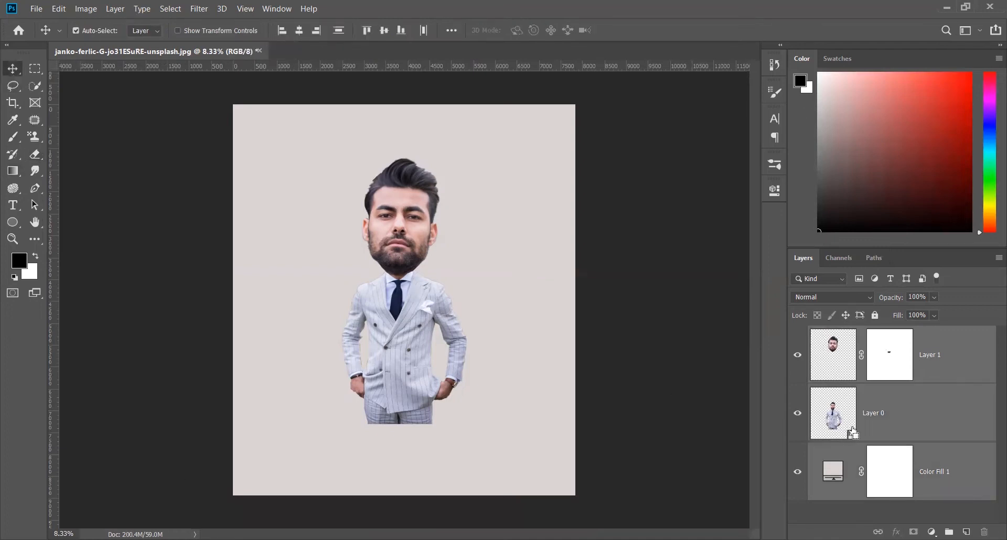
{"action": "right_click", "coordinate": [917, 393]}
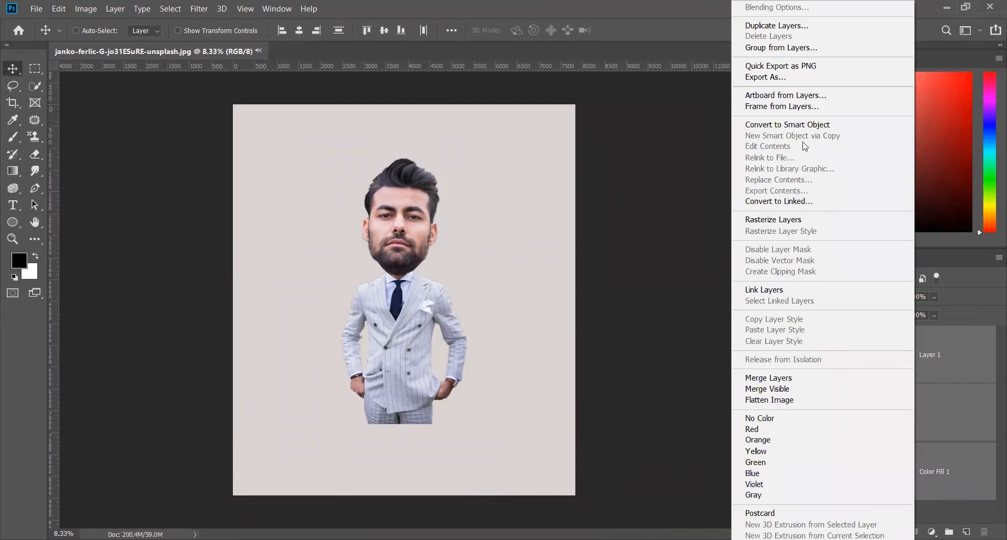
{"action": "left_click", "coordinate": [803, 126]}
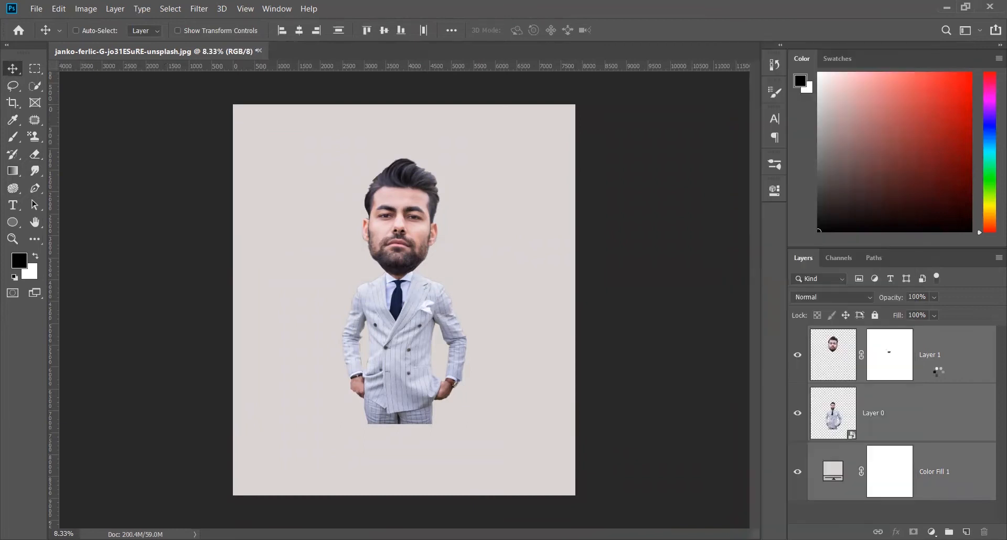
Enlarge the eyes with Face-Aware Liquify: Eye Size 100, Eye Height 100, Eye Width 84, Eye Tilt 56 and Eye Distance 15.
{"action": "left_click", "coordinate": [200, 9]}
{"action": "left_click", "coordinate": [216, 105]}
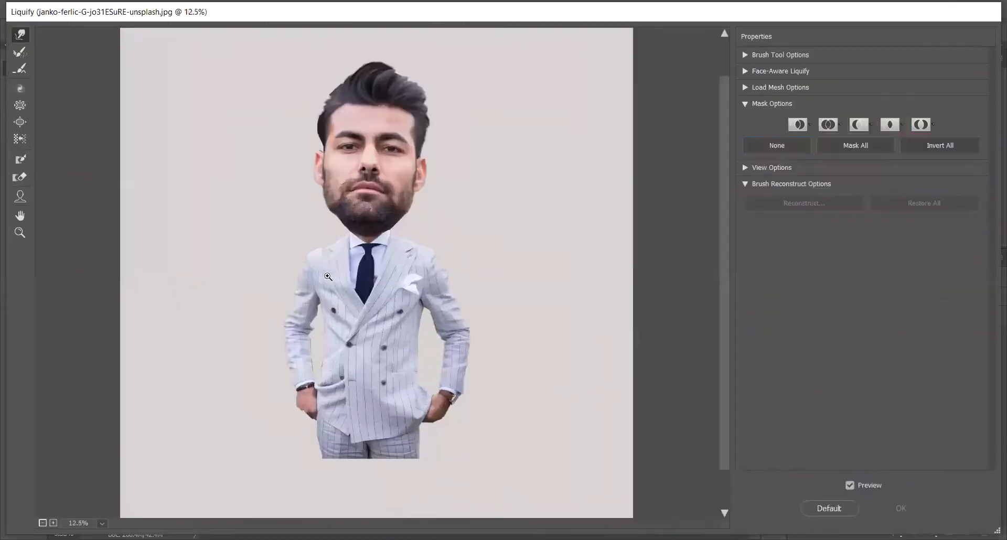
{"action": "key", "text": "ctrl+plus"}
{"action": "key", "text": "ctrl+plus"}
{"action": "key", "text": "ctrl+plus"}
{"action": "left_click_drag", "start_coordinate": [346, 121], "coordinate": [376, 406]}
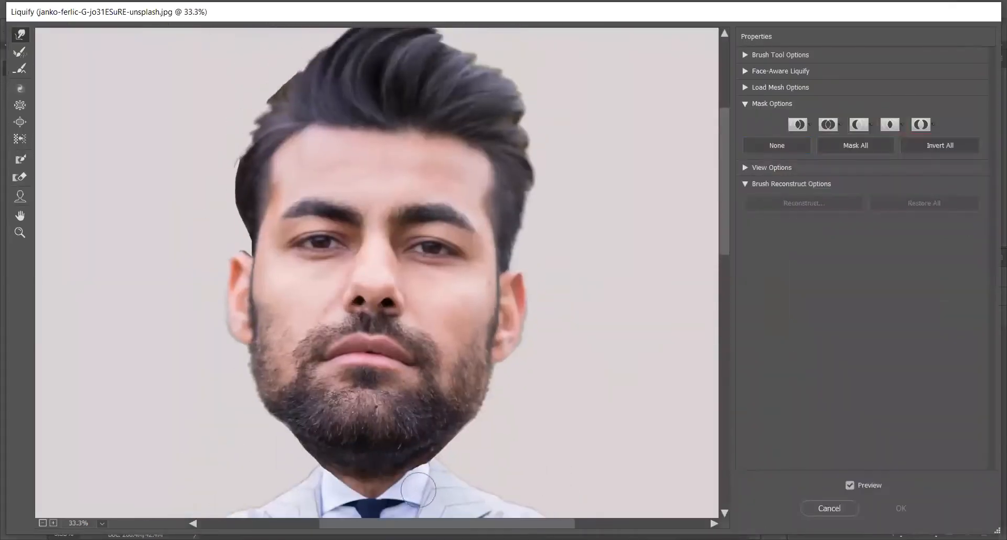
{"action": "left_click", "coordinate": [745, 71]}
{"action": "mouse_move", "coordinate": [868, 138]}
{"action": "left_mouse_down"}
{"action": "mouse_move", "coordinate": [894, 138]}
{"action": "mouse_move", "coordinate": [894, 161]}
{"action": "mouse_move", "coordinate": [867, 210]}
{"action": "mouse_move", "coordinate": [917, 232]}
{"action": "left_mouse_up"}
{"action": "left_click", "coordinate": [868, 186]}
Set Nose Height to 84, Nose Width to 64, Upper Lip to 100 and Lower Lip to -100 in Face-Aware Liquify.
{"action": "left_click_drag", "start_coordinate": [907, 271], "coordinate": [963, 271]}
{"action": "left_click_drag", "start_coordinate": [906, 295], "coordinate": [950, 295]}
{"action": "left_click_drag", "start_coordinate": [907, 357], "coordinate": [974, 358]}
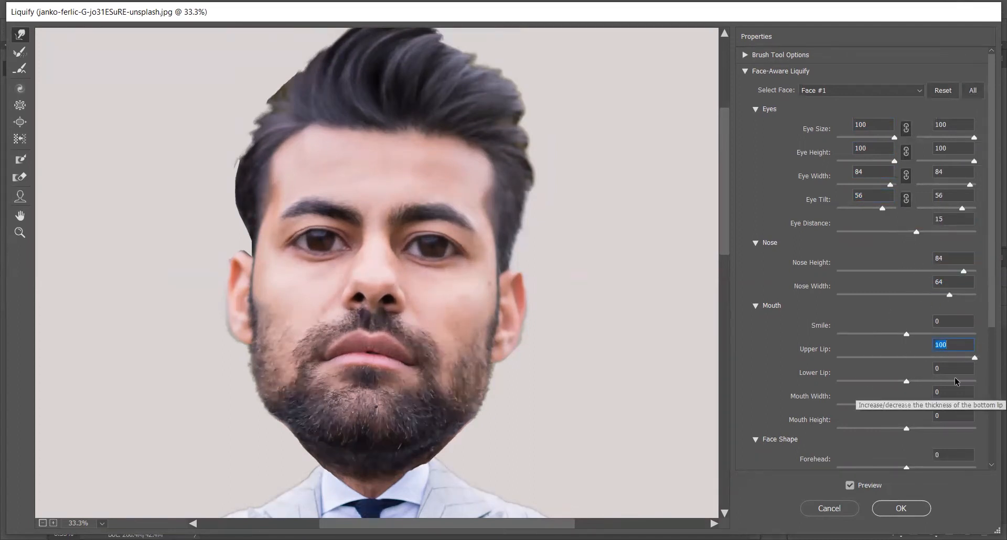
{"action": "left_click_drag", "start_coordinate": [907, 381], "coordinate": [817, 381]}
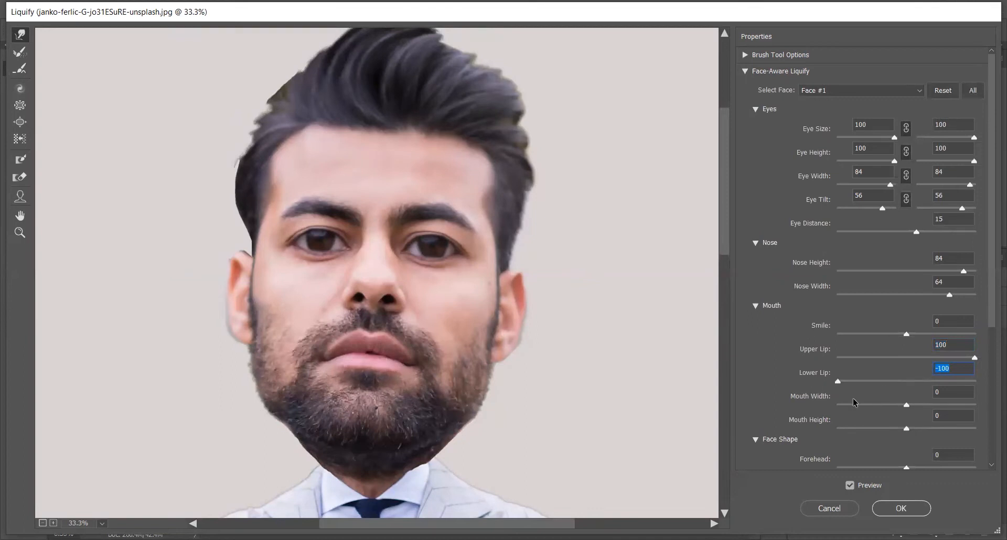
Widen the mouth fully, increase its height slightly, fine-tune the face shape and apply the Liquify changes.
{"action": "scroll", "coordinate": [881, 402], "scroll_direction": "down", "scroll_amount": 3}
{"action": "scroll", "coordinate": [881, 402], "scroll_direction": "down", "scroll_amount": 3}
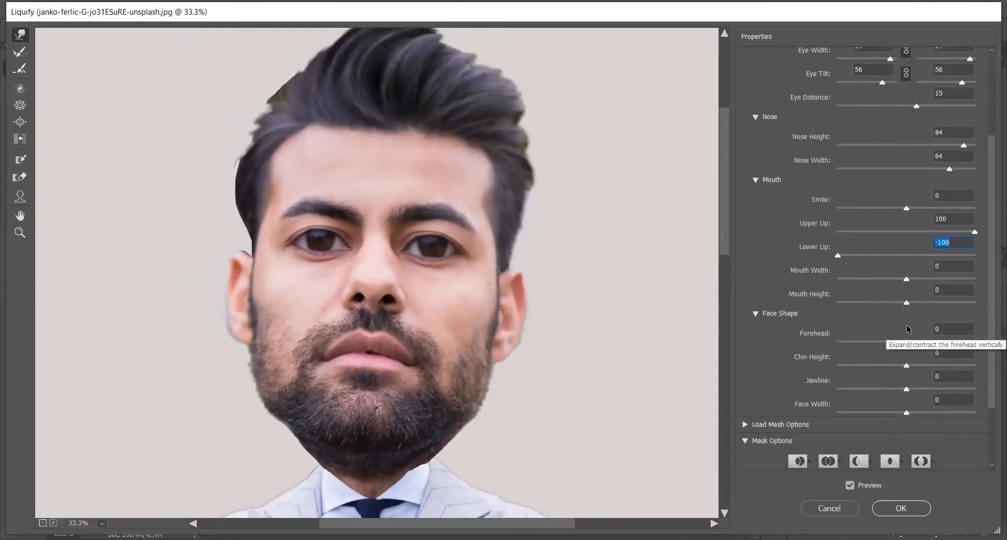
{"action": "left_click_drag", "start_coordinate": [907, 279], "coordinate": [975, 280]}
{"action": "left_click_drag", "start_coordinate": [906, 303], "coordinate": [938, 302]}
{"action": "left_click_drag", "start_coordinate": [906, 342], "coordinate": [907, 389]}
{"action": "scroll", "coordinate": [908, 368], "scroll_direction": "down", "scroll_amount": 3}
{"action": "left_click_drag", "start_coordinate": [907, 351], "coordinate": [924, 350]}
{"action": "scroll", "coordinate": [827, 420], "scroll_direction": "down", "scroll_amount": 1}
{"action": "left_click", "coordinate": [895, 512]}
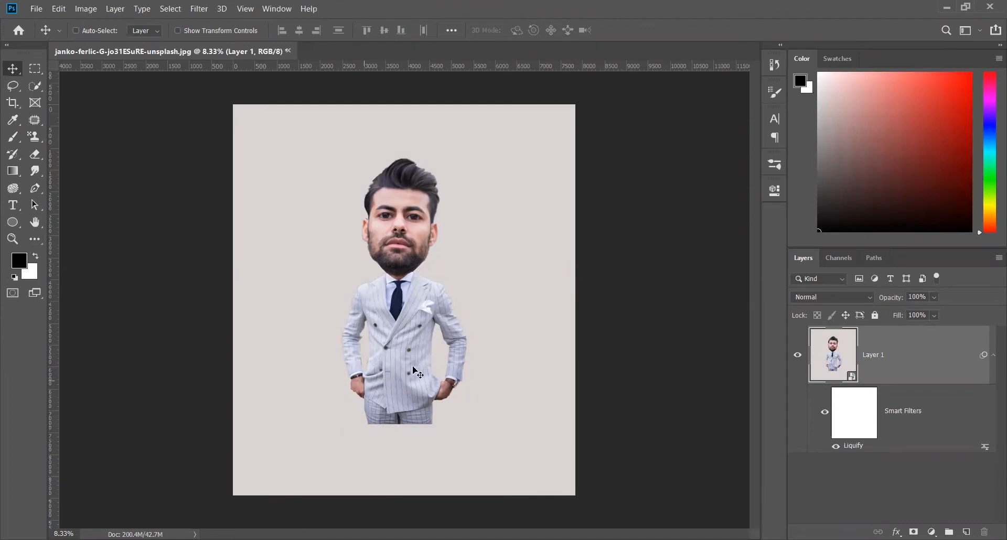
Duplicate the Layer 1 smart object twice and hide both copies.
{"action": "key", "text": "ctrl"}
{"action": "key", "text": "ctrl+j"}
{"action": "key", "text": "ctrl+j"}
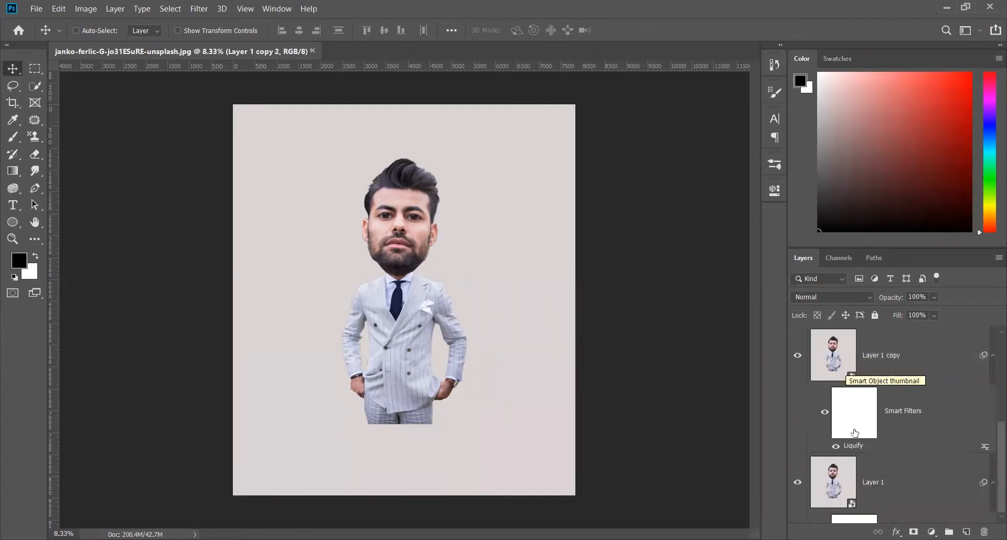
{"action": "scroll", "coordinate": [929, 465], "scroll_direction": "up", "scroll_amount": 3}
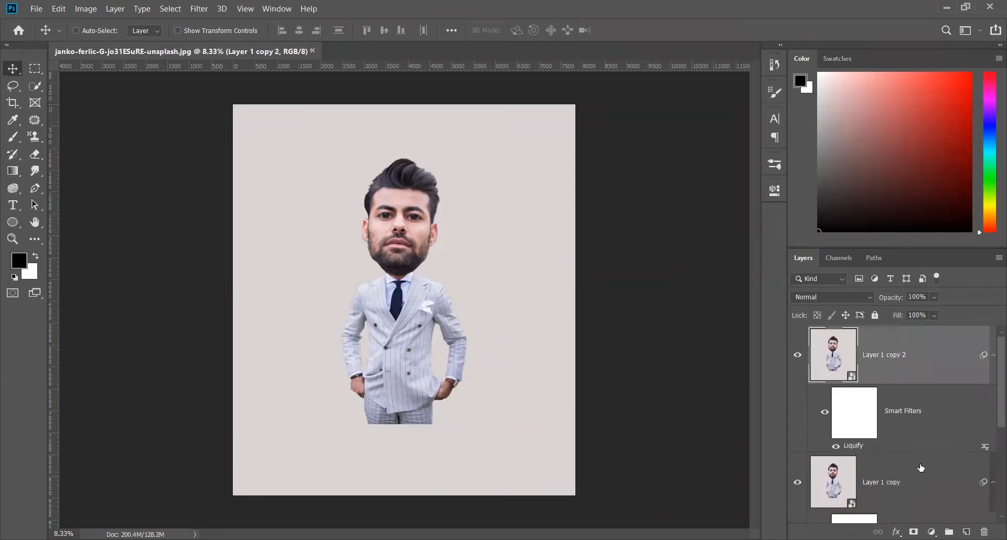
{"action": "scroll", "coordinate": [992, 414], "scroll_direction": "down", "scroll_amount": 3}
{"action": "left_click", "coordinate": [797, 414]}
{"action": "scroll", "coordinate": [992, 404], "scroll_direction": "up", "scroll_amount": 3}
{"action": "left_click", "coordinate": [797, 356]}
Rename the original Layer 1 beneath its two copies as Effects.
{"action": "scroll", "coordinate": [991, 429], "scroll_direction": "down", "scroll_amount": 6}
{"action": "left_click", "coordinate": [890, 436]}
{"action": "scroll", "coordinate": [889, 437], "scroll_direction": "down", "scroll_amount": 1}
{"action": "double_click", "coordinate": [892, 427]}
{"action": "type", "text": "Effects"}
{"action": "key", "text": "Return"}
{"action": "scroll", "coordinate": [915, 457], "scroll_direction": "up", "scroll_amount": 2}
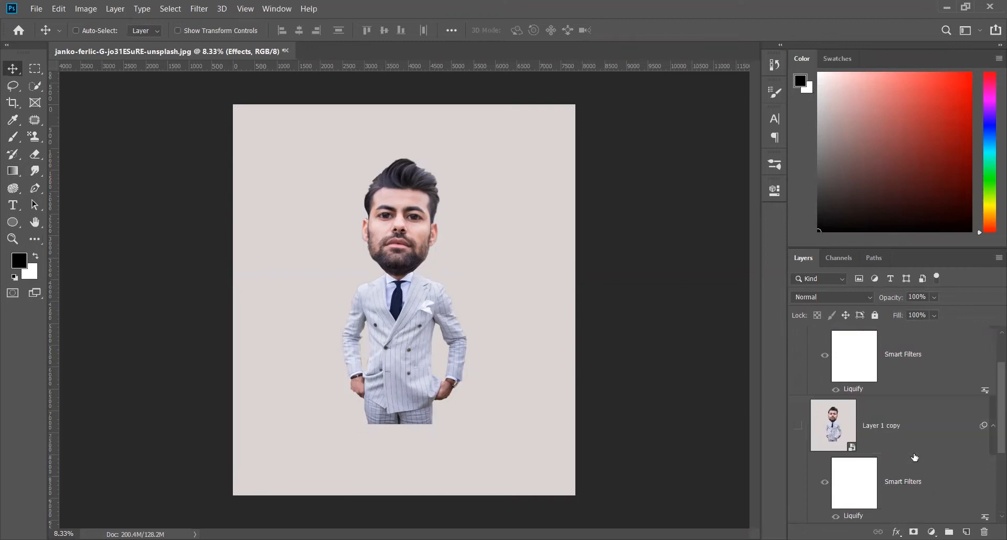
Rename Layer 1 copy as Textiure and Layer 1 copy 2 as Skin.
{"action": "double_click", "coordinate": [891, 426]}
{"action": "type", "text": "Textiire"}
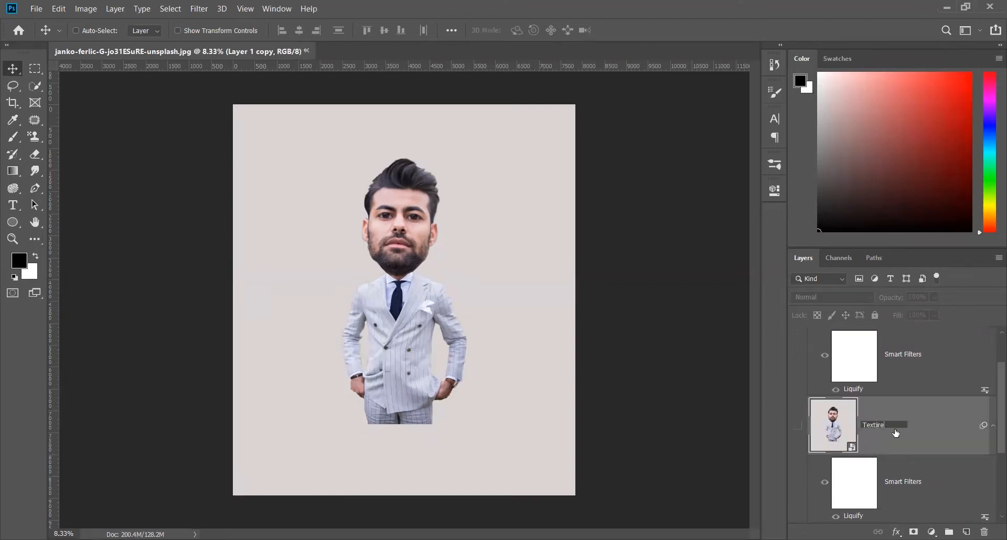
{"action": "key", "text": "BackSpace"}
{"action": "type", "text": "ure"}
{"action": "key", "text": "Return"}
{"action": "scroll", "coordinate": [895, 433], "scroll_direction": "up", "scroll_amount": 2}
{"action": "double_click", "coordinate": [876, 358]}
{"action": "type", "text": "Skin"}
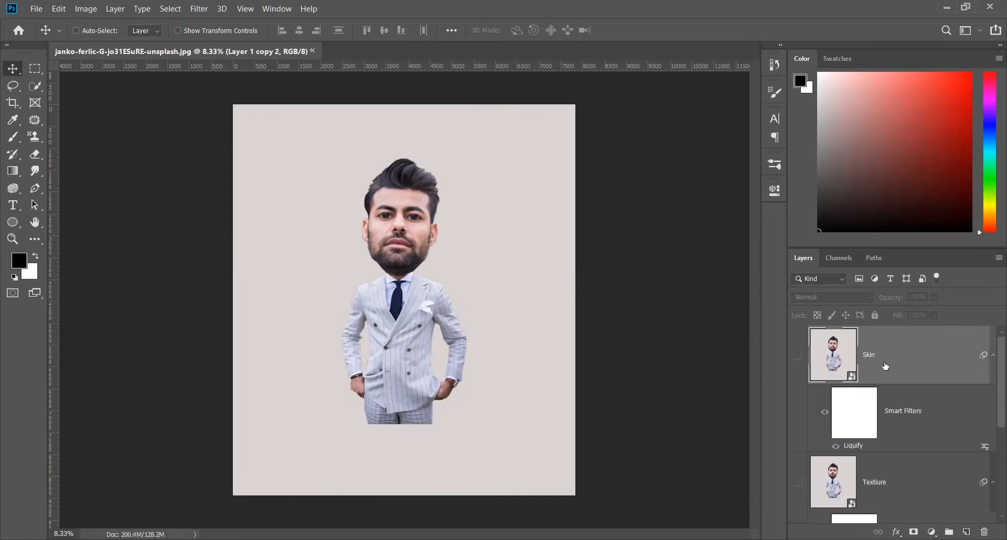
{"action": "key", "text": "Return"}
Apply Smart Sharpen to the Effects layer with Amount 200%, Radius 1.5 px, Reduce Noise 0% and Remove set to Lens Blur.
{"action": "scroll", "coordinate": [887, 397], "scroll_direction": "down", "scroll_amount": 3}
{"action": "left_click", "coordinate": [874, 429]}
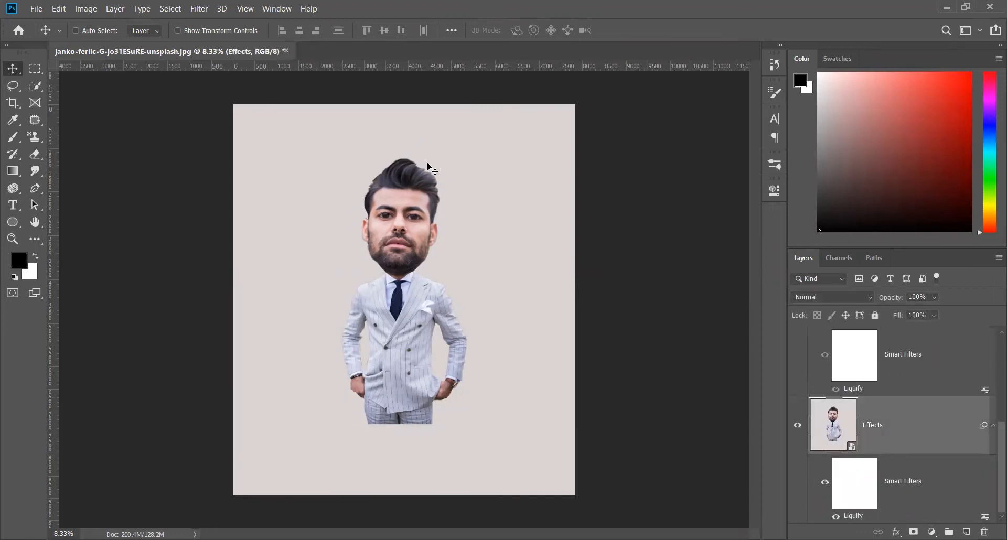
{"action": "left_click", "coordinate": [193, 12]}
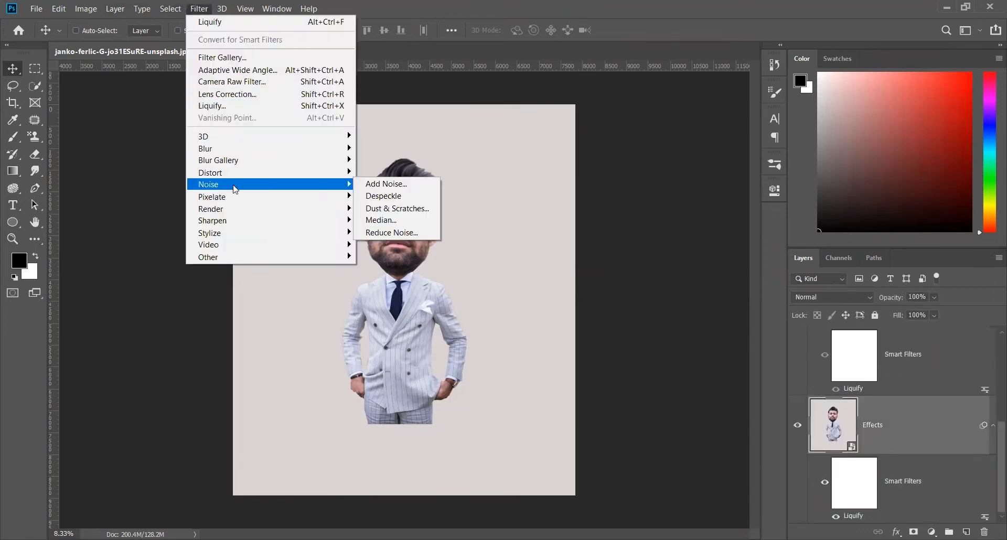
{"action": "mouse_move", "coordinate": [235, 221]}
{"action": "left_click", "coordinate": [391, 257]}
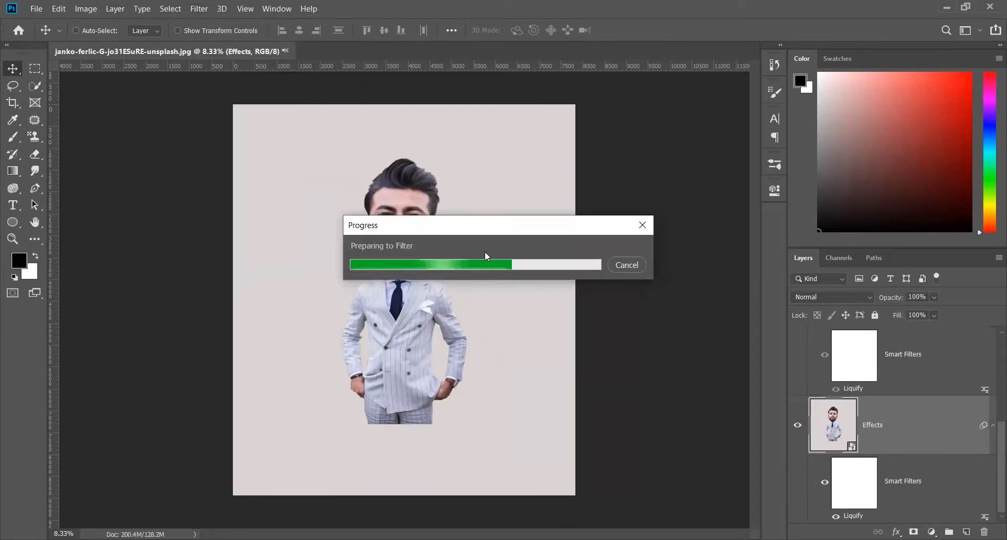
{"action": "left_click", "coordinate": [885, 250]}
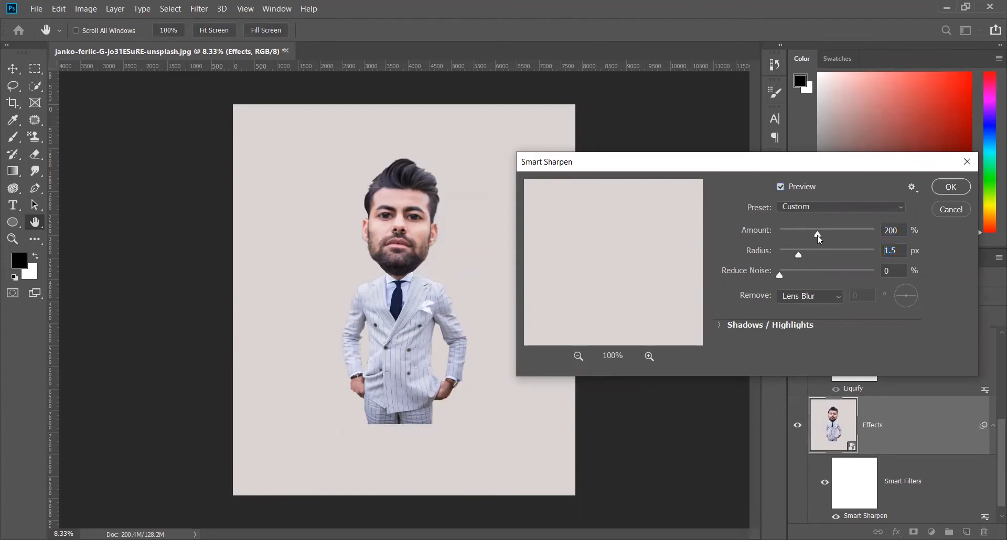
{"action": "left_click", "coordinate": [950, 186]}
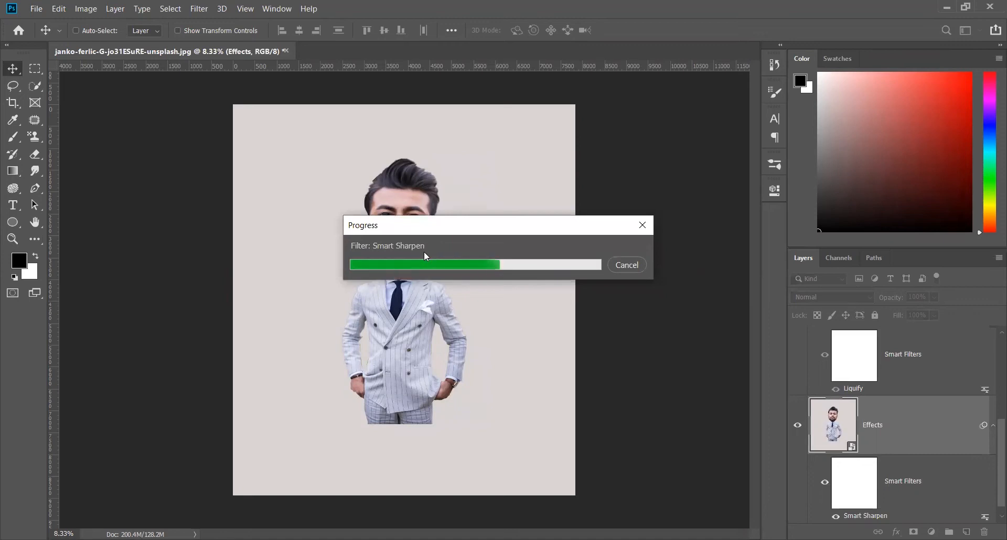
Apply an Oil Paint filter to Effects with Stylization 5.0, Cleanliness 3.0, Scale 0.1, Bristle Detail 0.0 and Lighting off.
{"action": "key", "text": "ctrl+plus"}
{"action": "key", "text": "ctrl+plus"}
{"action": "key", "text": "ctrl+plus"}
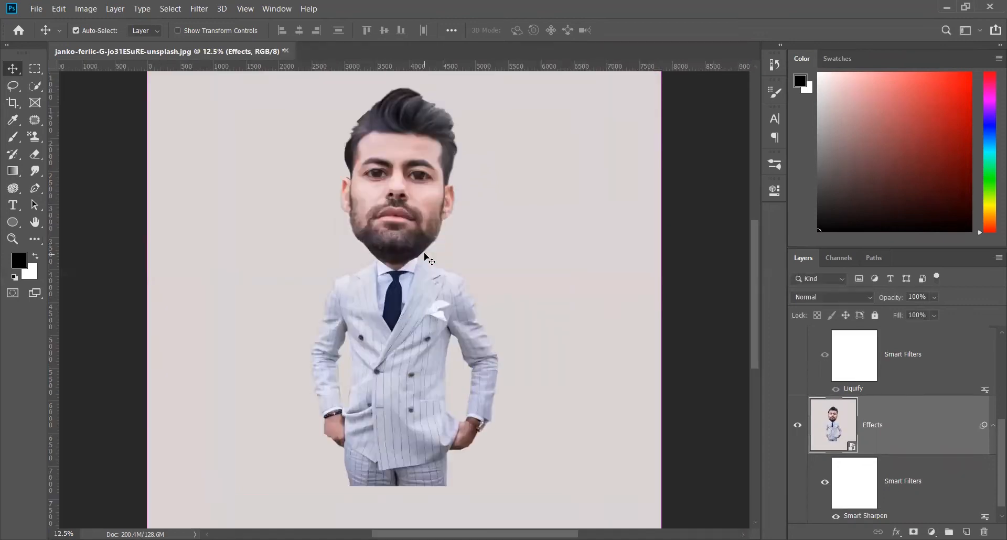
{"action": "scroll", "coordinate": [393, 393], "scroll_direction": "up", "scroll_amount": 5}
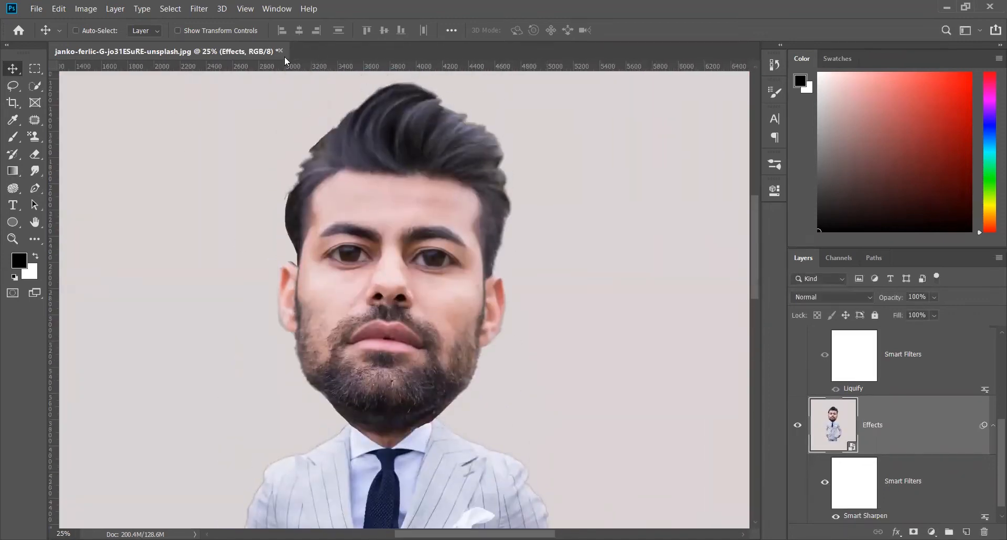
{"action": "left_click", "coordinate": [199, 9]}
{"action": "mouse_move", "coordinate": [222, 234]}
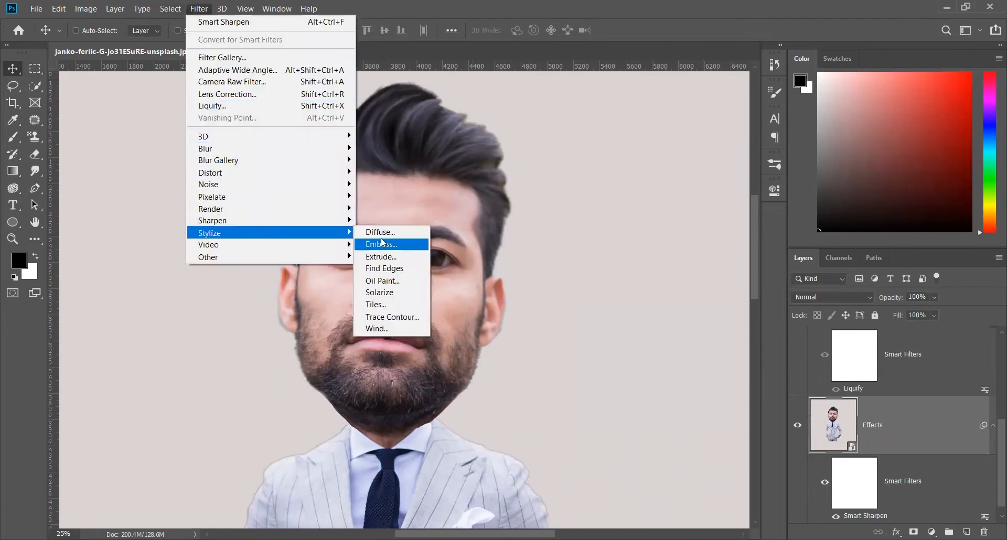
{"action": "left_click", "coordinate": [387, 282]}
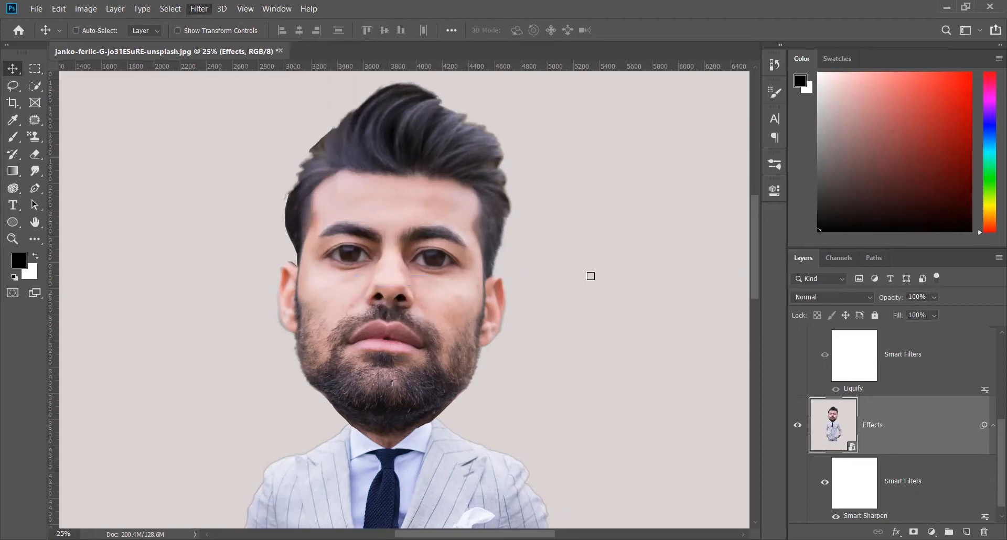
{"action": "type", "text": "5.0"}
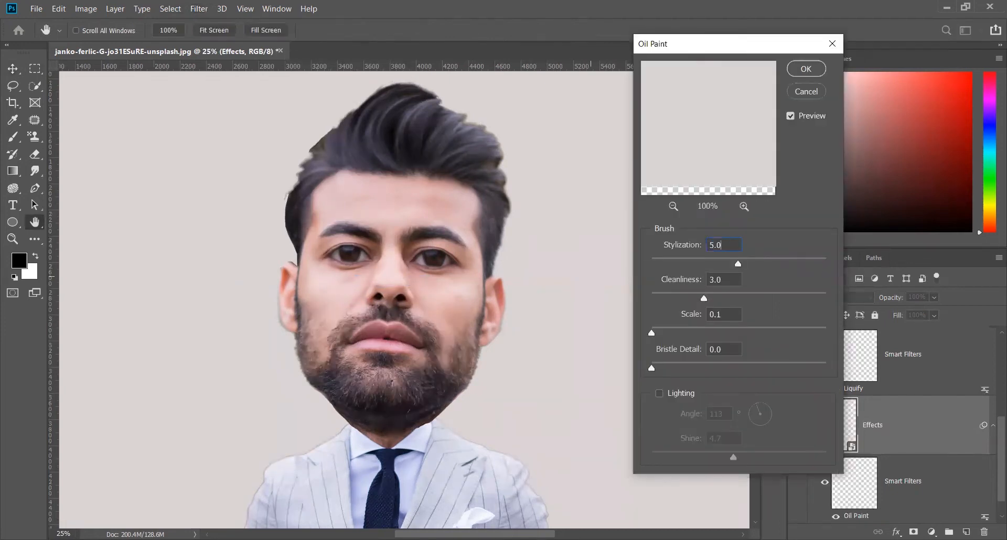
{"action": "left_click_drag", "start_coordinate": [730, 315], "coordinate": [702, 315]}
{"action": "left_click_drag", "start_coordinate": [733, 282], "coordinate": [701, 280]}
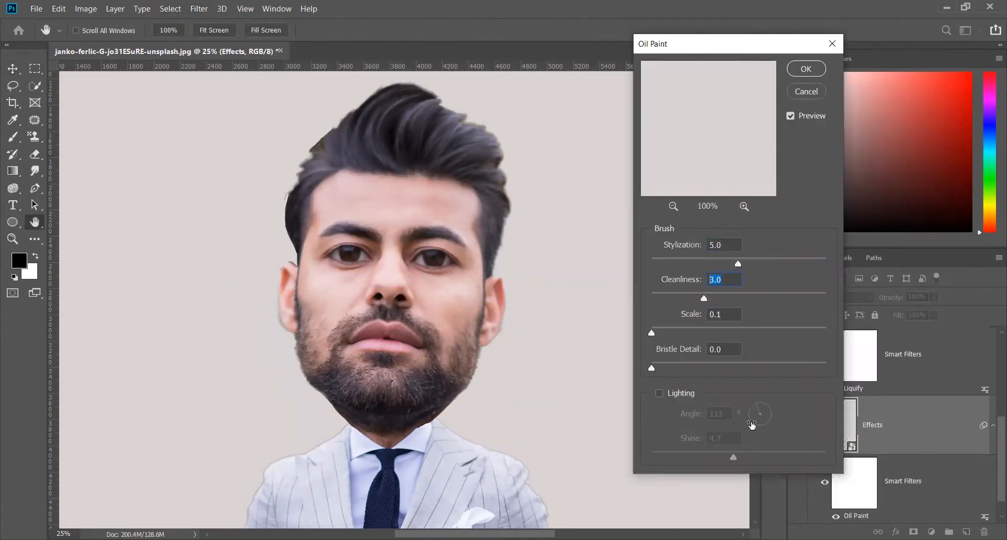
{"action": "left_click", "coordinate": [806, 69]}
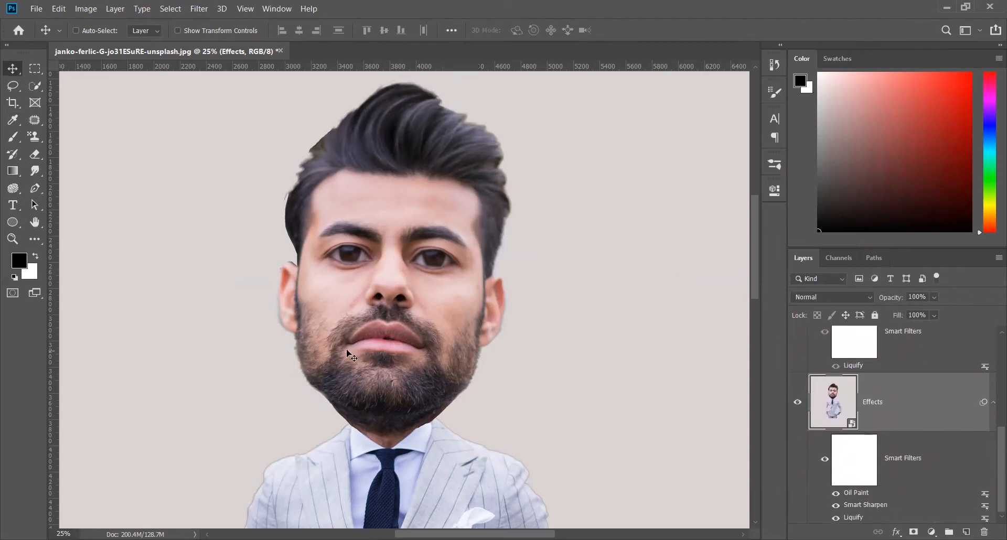
Inspect the painted face up close and raise the Oil Paint filter's Cleanliness to 5.3.
{"action": "key", "text": "ctrl+plus"}
{"action": "key", "text": "ctrl+plus"}
{"action": "key", "text": "ctrl+plus"}
{"action": "left_click_drag", "start_coordinate": [292, 214], "coordinate": [287, 251]}
{"action": "key", "text": "ctrl+minus"}
{"action": "key", "text": "ctrl+minus"}
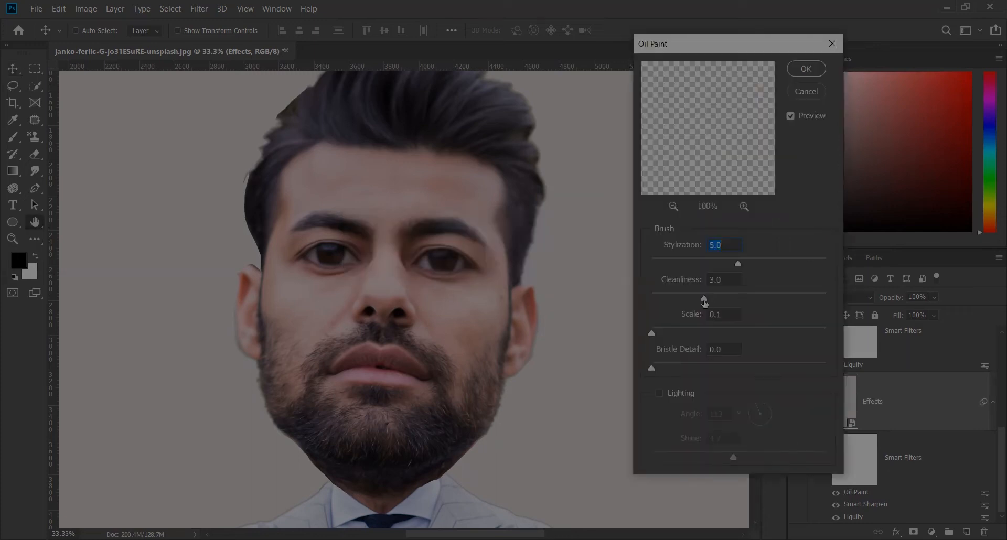
{"action": "left_click_drag", "start_coordinate": [704, 302], "coordinate": [743, 298]}
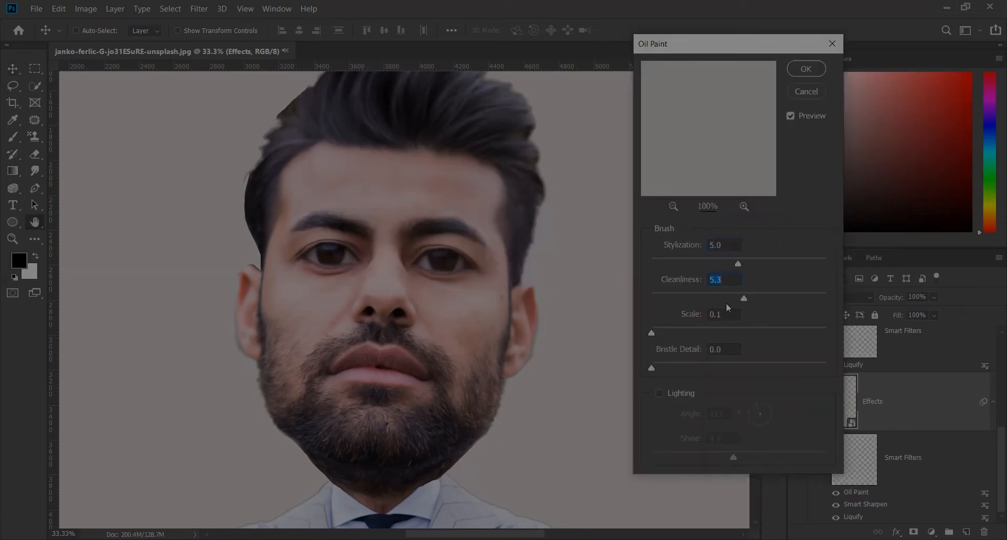
{"action": "left_click", "coordinate": [800, 74]}
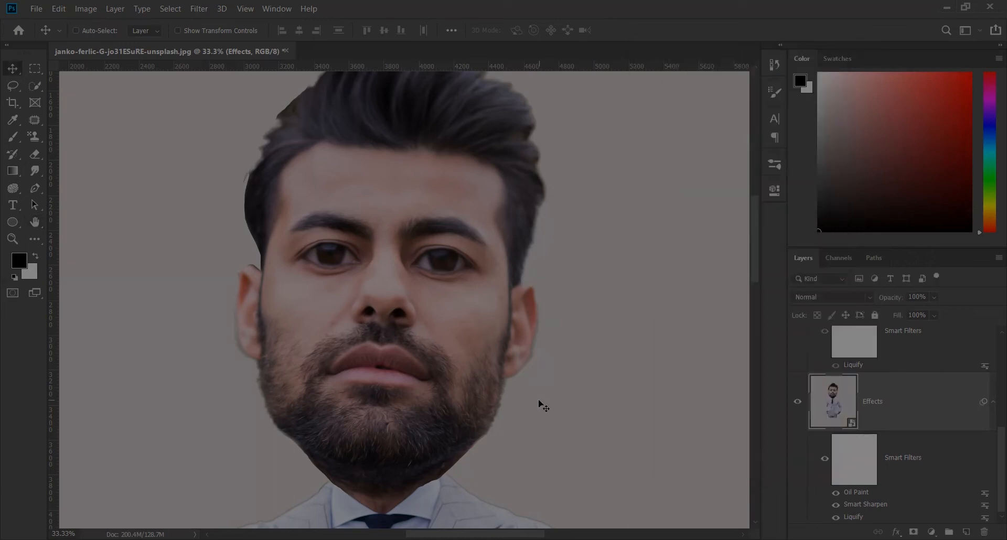
Apply the Poster Edges filter to the Effects layer with Edge Thickness 0, Edge Intensity 0 and Posterization 2.
{"action": "scroll", "coordinate": [543, 406], "scroll_direction": "down", "scroll_amount": 10}
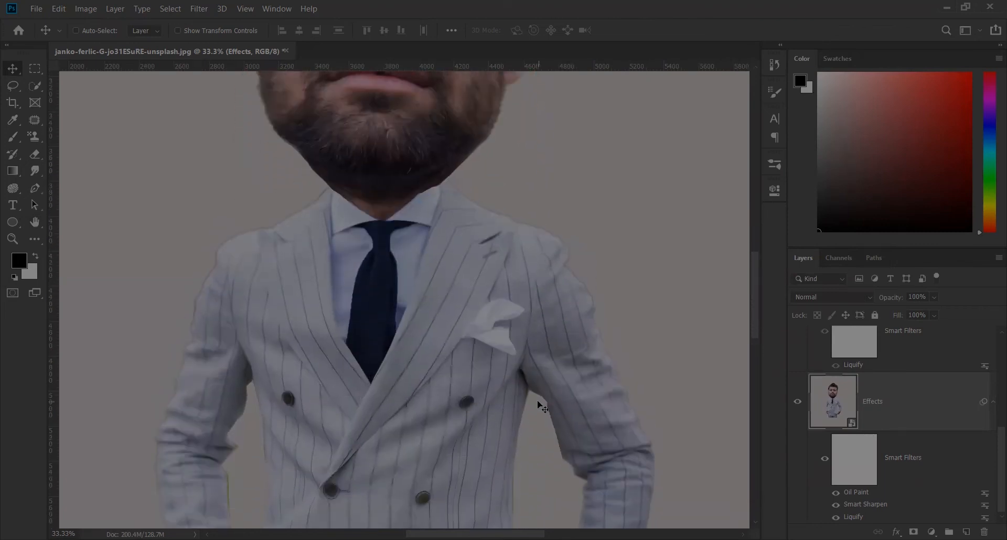
{"action": "scroll", "coordinate": [542, 407], "scroll_direction": "up", "scroll_amount": 3}
{"action": "scroll", "coordinate": [543, 407], "scroll_direction": "down", "scroll_amount": 5}
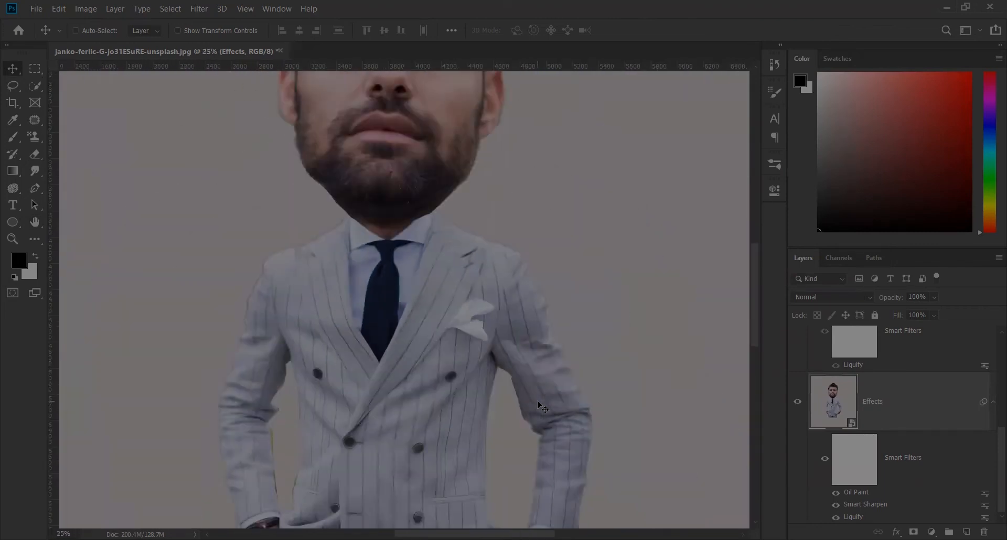
{"action": "scroll", "coordinate": [543, 406], "scroll_direction": "up", "scroll_amount": 5}
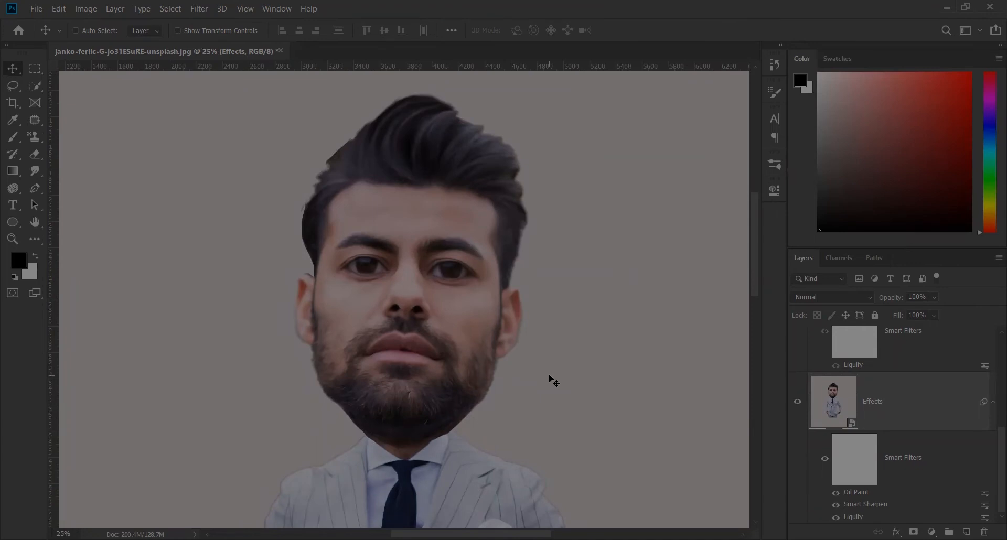
{"action": "left_click", "coordinate": [199, 9]}
{"action": "mouse_move", "coordinate": [228, 150]}
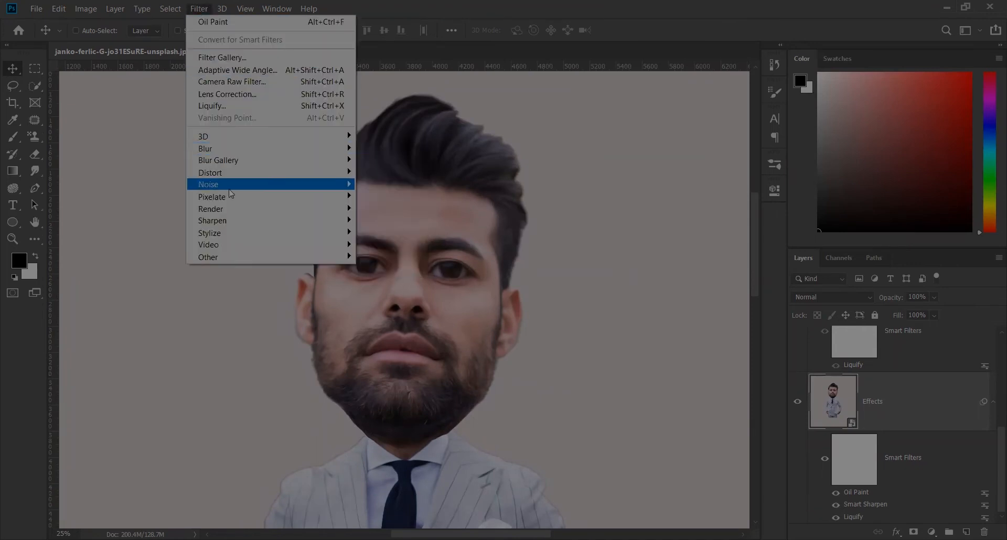
{"action": "left_click", "coordinate": [238, 95]}
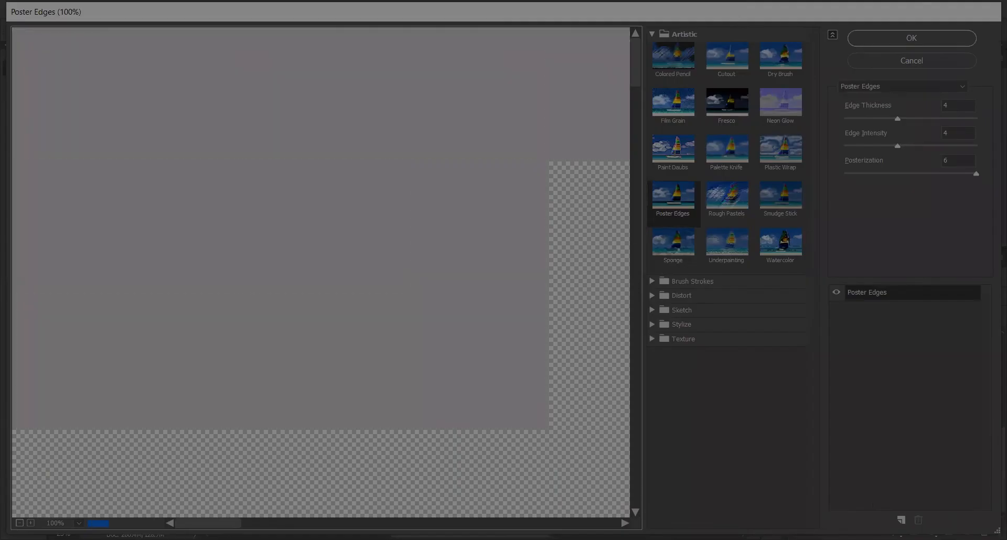
{"action": "key", "text": "ctrl+minus"}
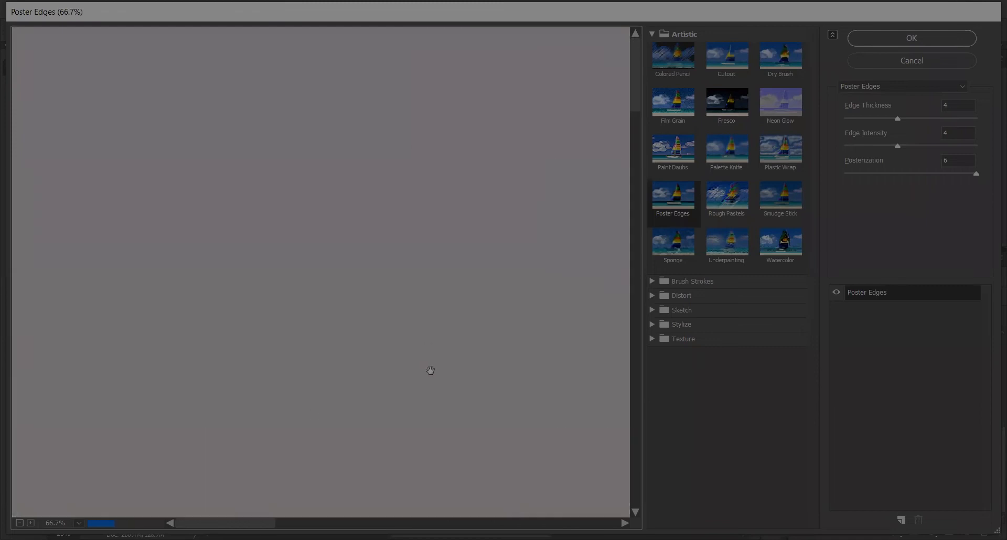
{"action": "left_click", "coordinate": [680, 198]}
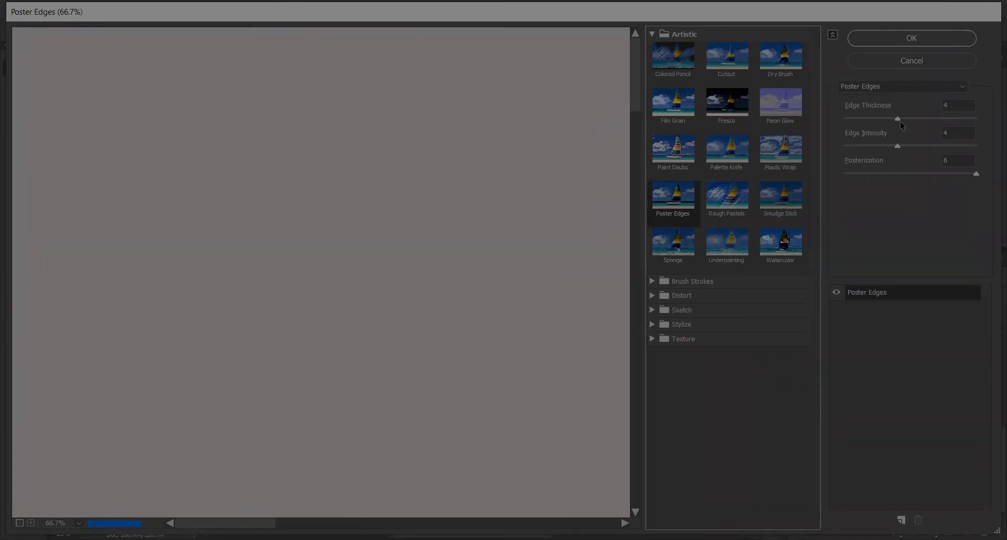
{"action": "left_click_drag", "start_coordinate": [961, 104], "coordinate": [932, 131]}
{"action": "type", "text": "0"}
{"action": "type", "text": "2"}
{"action": "left_click", "coordinate": [19, 523]}
{"action": "left_click", "coordinate": [20, 522]}
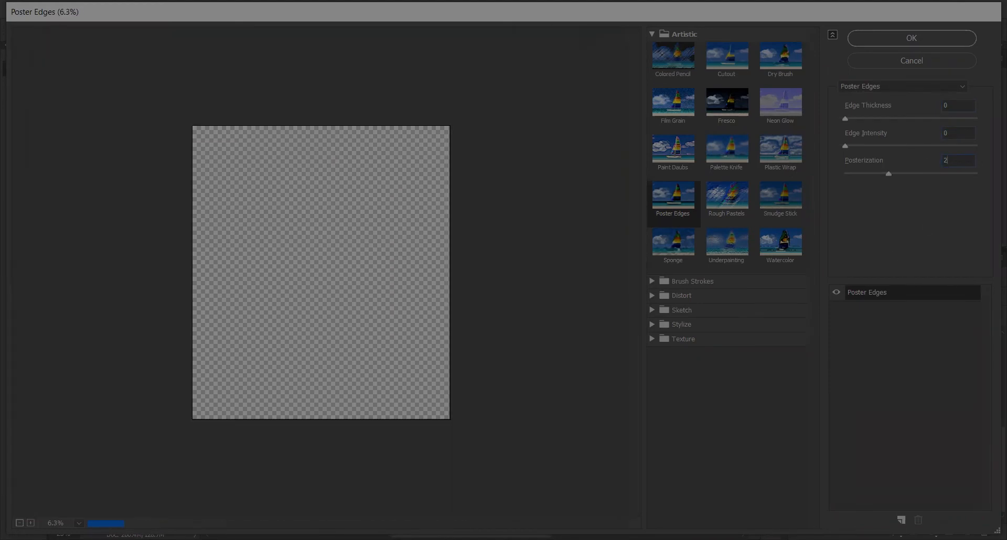
{"action": "left_click", "coordinate": [20, 523]}
{"action": "left_click", "coordinate": [31, 522]}
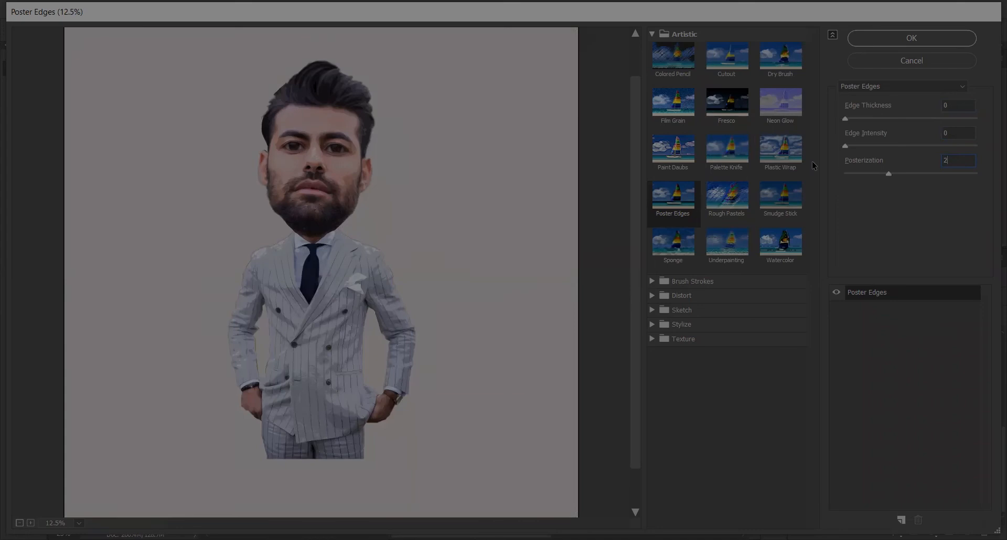
{"action": "left_click", "coordinate": [911, 38]}
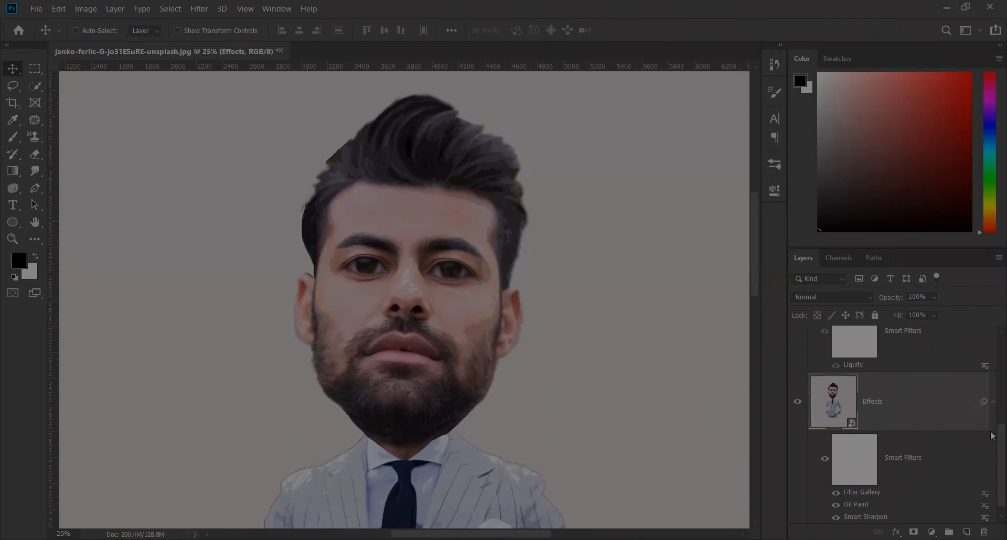
Apply a Surface Blur to the Effects layer with Radius 15 pixels and Threshold 7 levels.
{"action": "left_click", "coordinate": [200, 9]}
{"action": "mouse_move", "coordinate": [217, 157]}
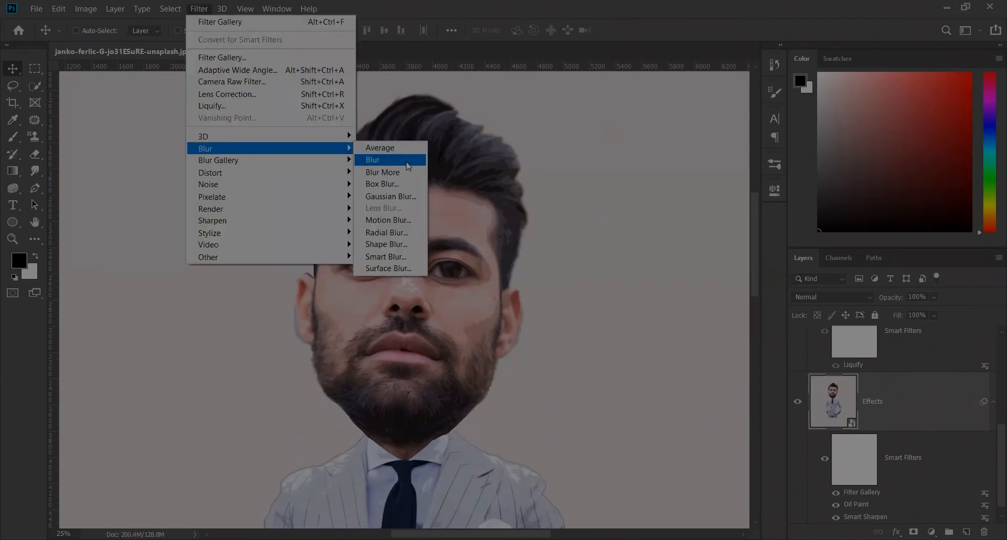
{"action": "left_click", "coordinate": [390, 247]}
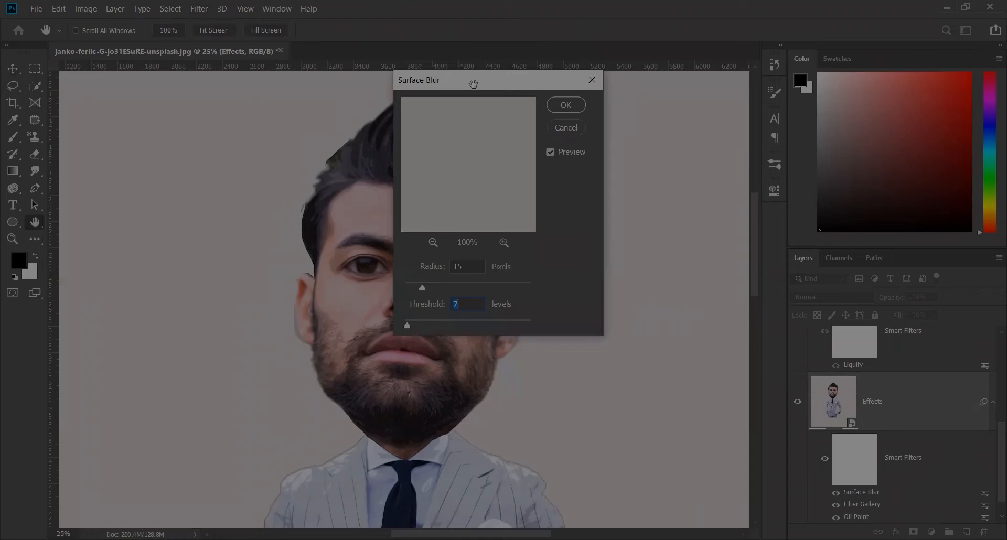
{"action": "left_click_drag", "start_coordinate": [474, 84], "coordinate": [629, 92]}
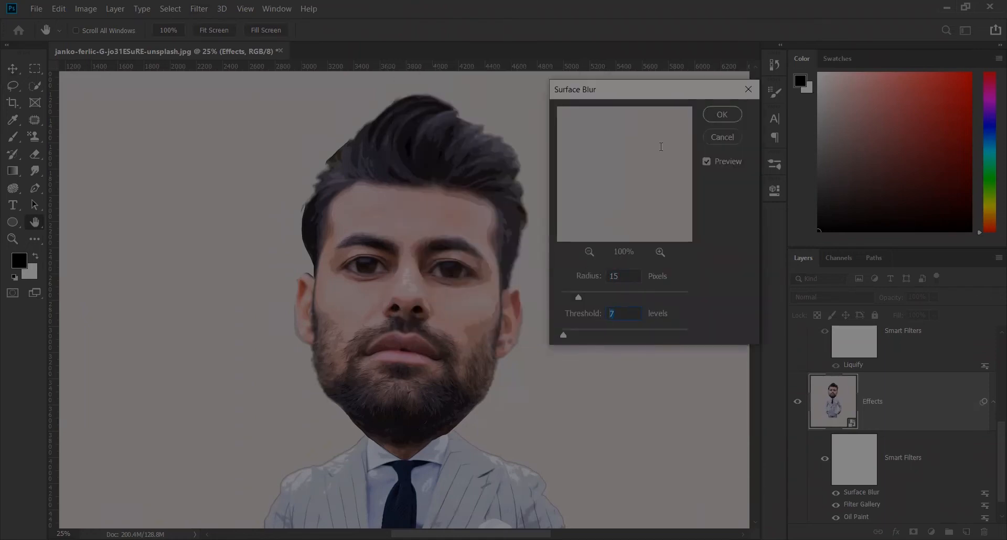
{"action": "key", "text": "Return"}
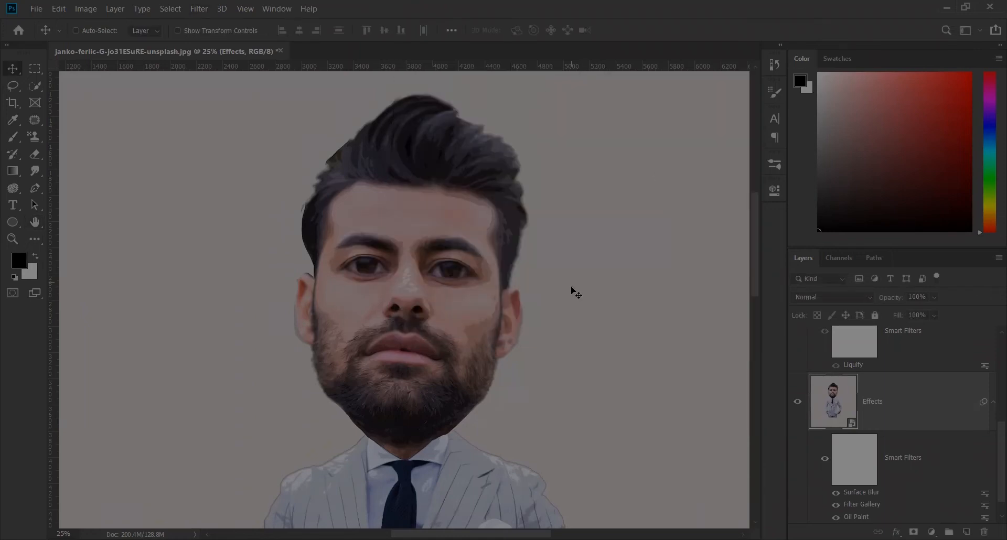
Add a second Oil Paint filter to Effects with Stylization 5.0, Cleanliness 5.3, Scale 0.1, Bristle Detail 0.0 and Lighting off.
{"action": "left_click", "coordinate": [199, 9]}
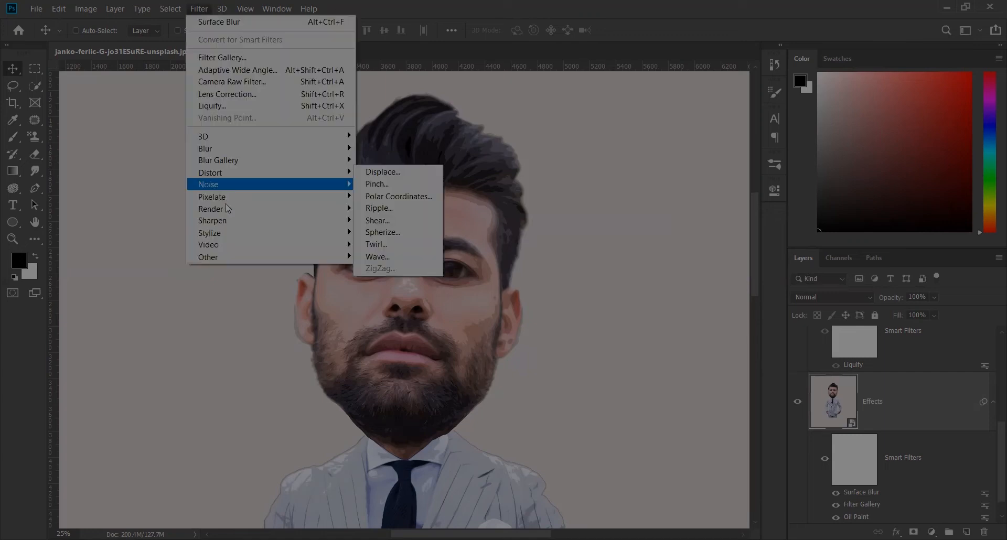
{"action": "mouse_move", "coordinate": [229, 233]}
{"action": "left_click", "coordinate": [395, 281]}
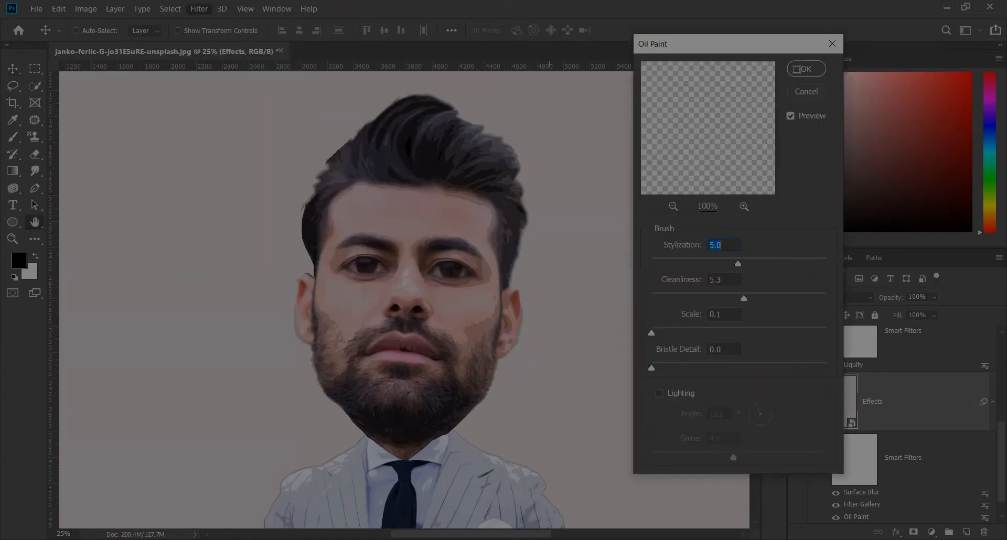
{"action": "left_click", "coordinate": [802, 69]}
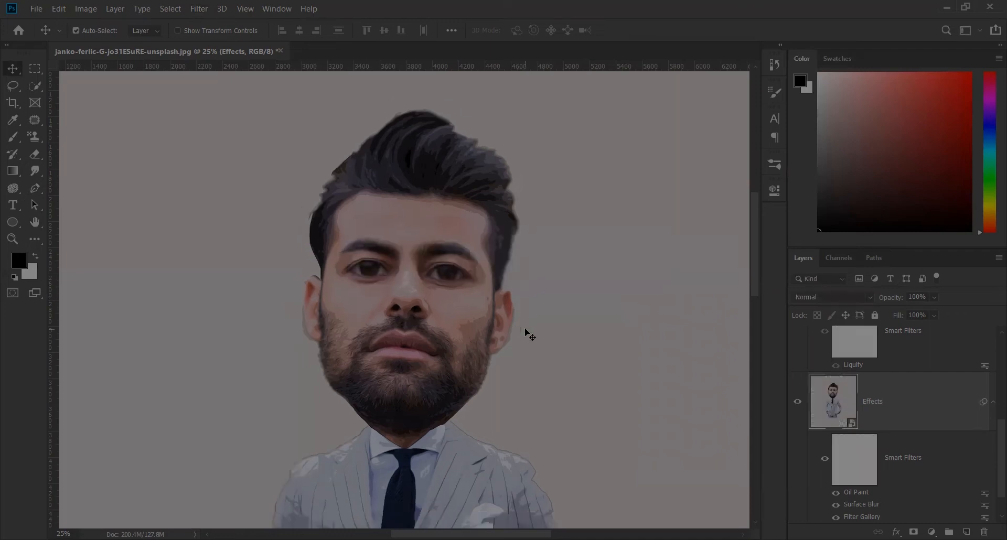
Apply an Unsharp Mask filter to the Effects layer.
{"action": "key", "text": "ctrl+minus"}
{"action": "left_click_drag", "start_coordinate": [490, 377], "coordinate": [470, 330]}
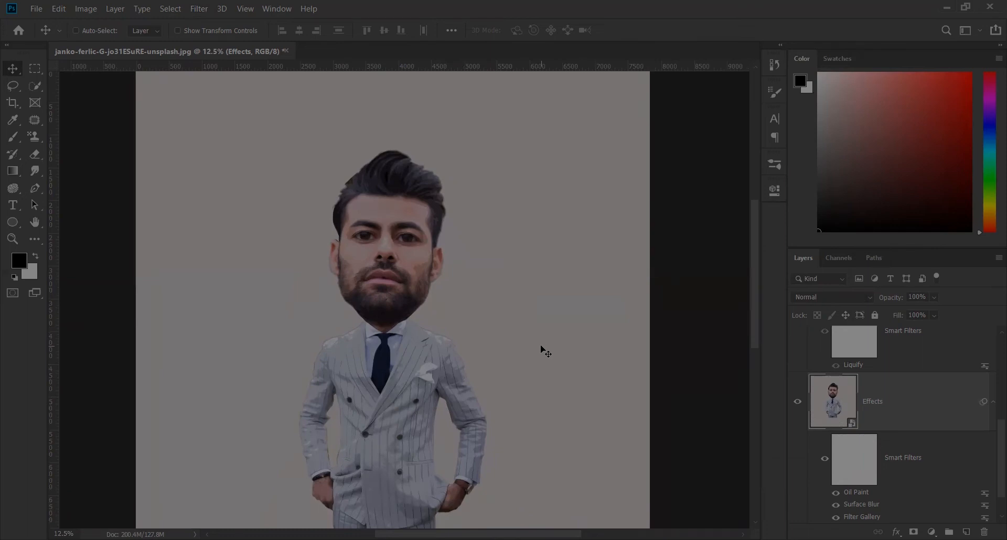
{"action": "left_click", "coordinate": [198, 9]}
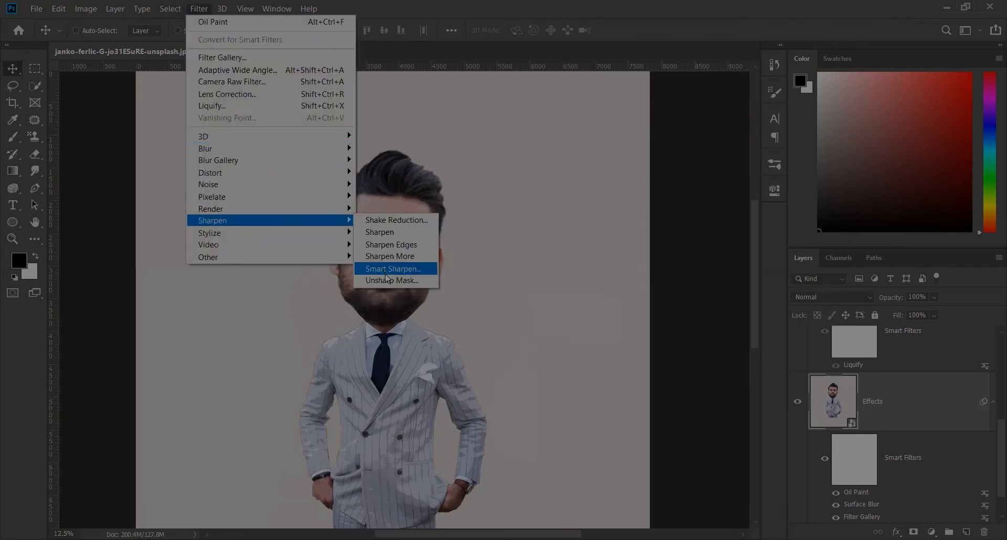
{"action": "left_click", "coordinate": [389, 282]}
{"action": "key", "text": "Tab"}
{"action": "left_click", "coordinate": [751, 105]}
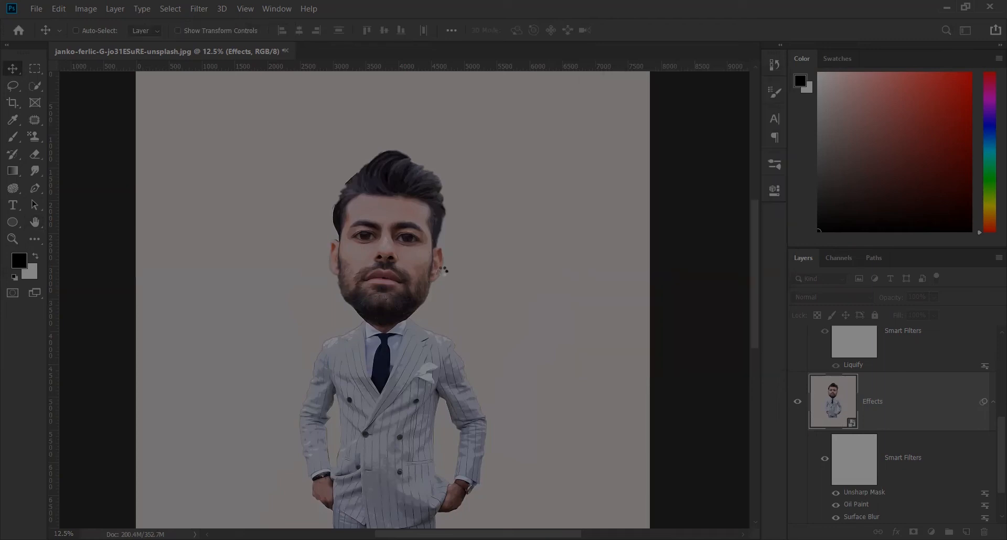
Make the Textiure layer visible and active.
{"action": "scroll", "coordinate": [861, 398], "scroll_direction": "up", "scroll_amount": 2}
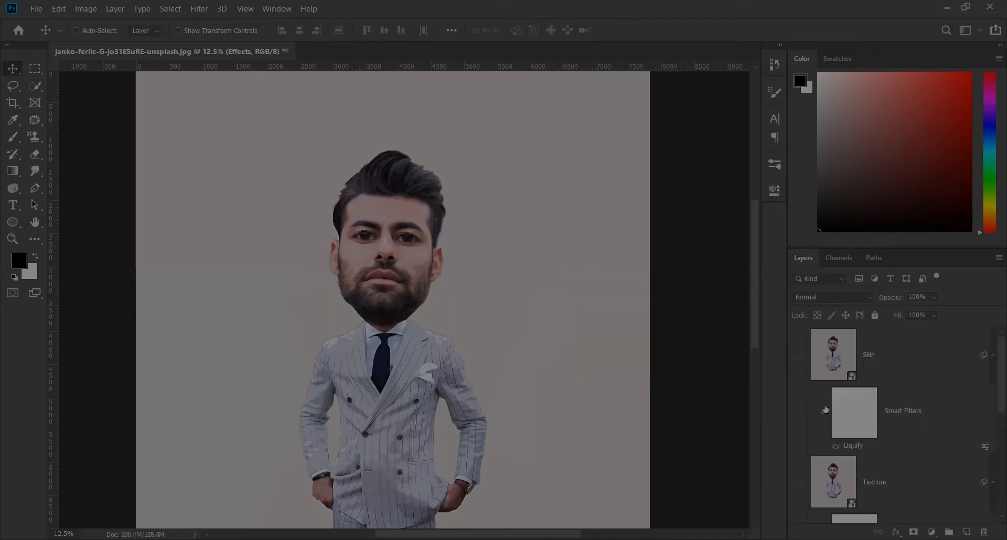
{"action": "left_click", "coordinate": [844, 385]}
{"action": "left_click", "coordinate": [797, 355]}
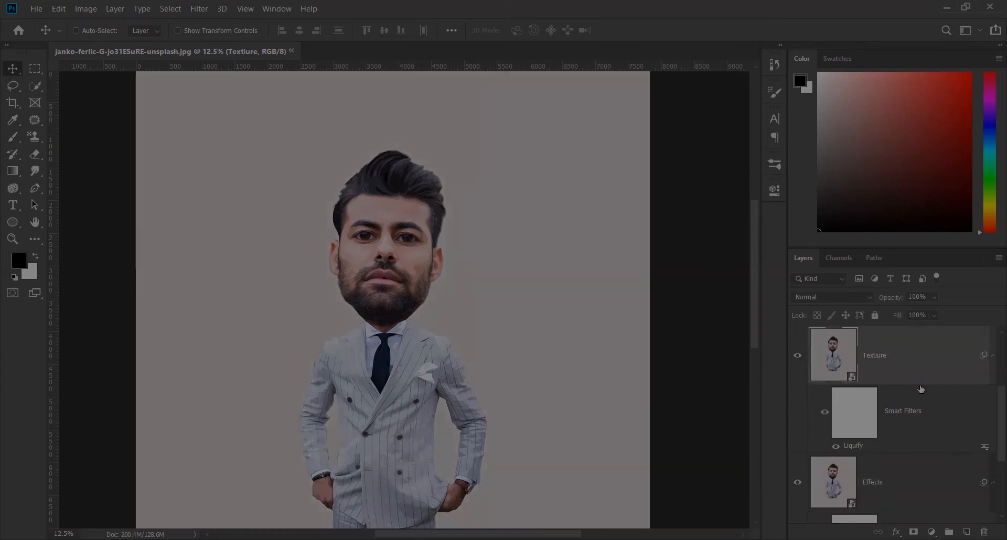
Apply the Poster Edges filter to the Textiure layer with Edge Thickness 4, Edge Intensity 4 and Posterization 6.
{"action": "left_click", "coordinate": [200, 11]}
{"action": "mouse_move", "coordinate": [223, 198]}
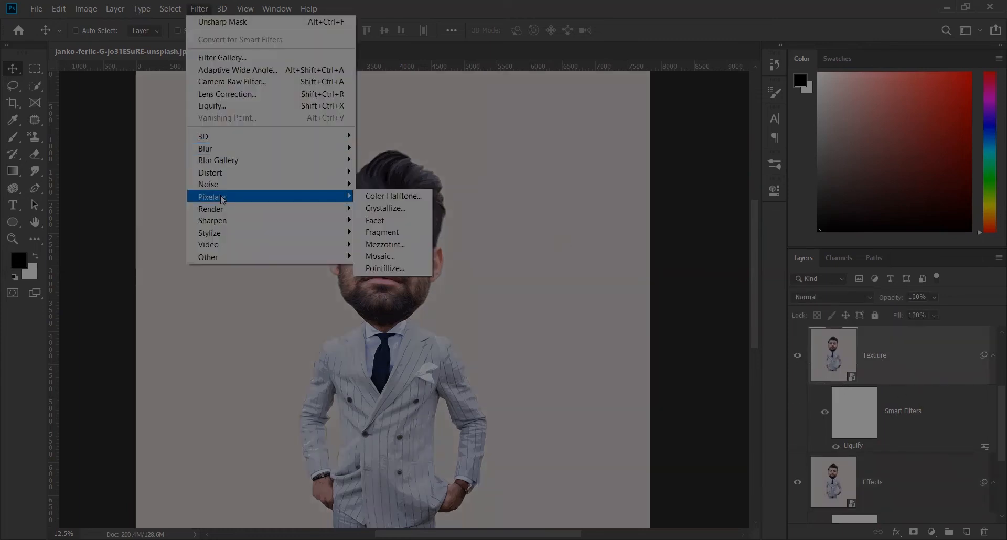
{"action": "left_click", "coordinate": [222, 57]}
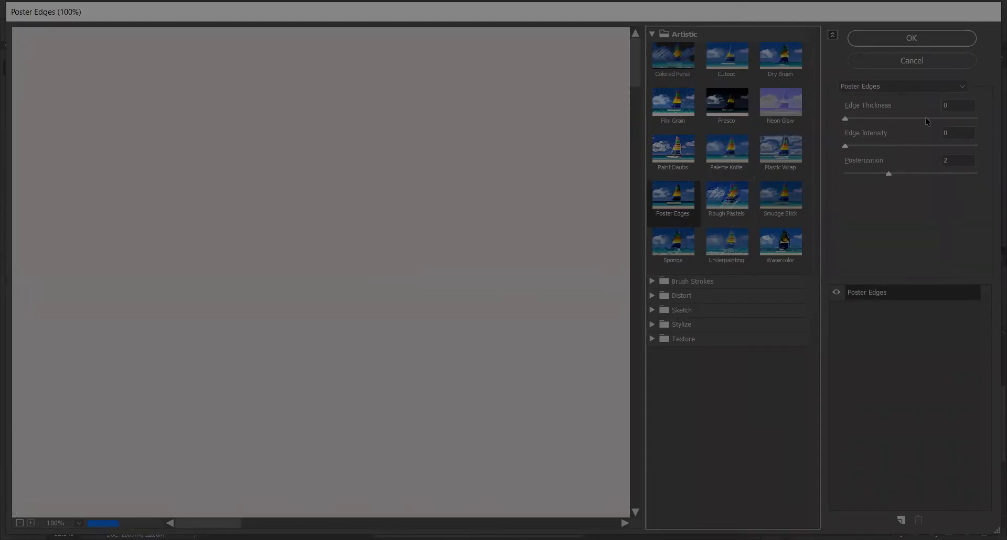
{"action": "left_click", "coordinate": [928, 107]}
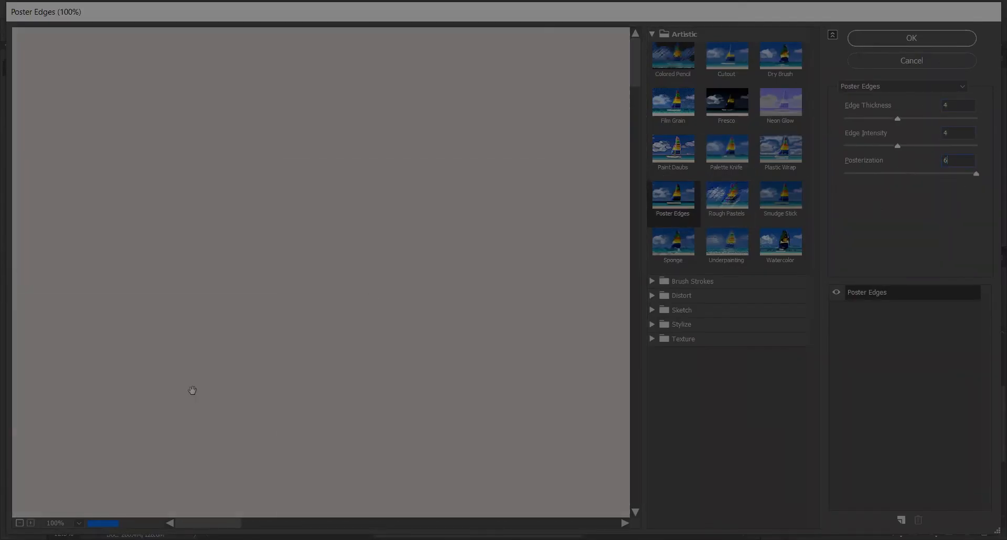
{"action": "key", "text": "ctrl+minus"}
{"action": "key", "text": "ctrl+minus"}
{"action": "key", "text": "ctrl+minus"}
{"action": "key", "text": "ctrl+minus"}
{"action": "key", "text": "ctrl+minus"}
{"action": "key", "text": "ctrl+minus"}
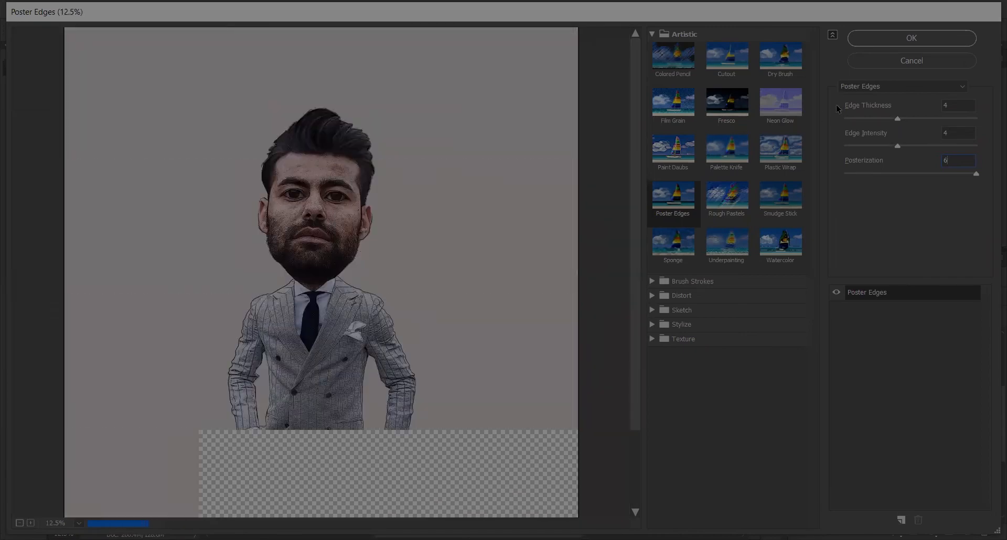
{"action": "left_click", "coordinate": [912, 38]}
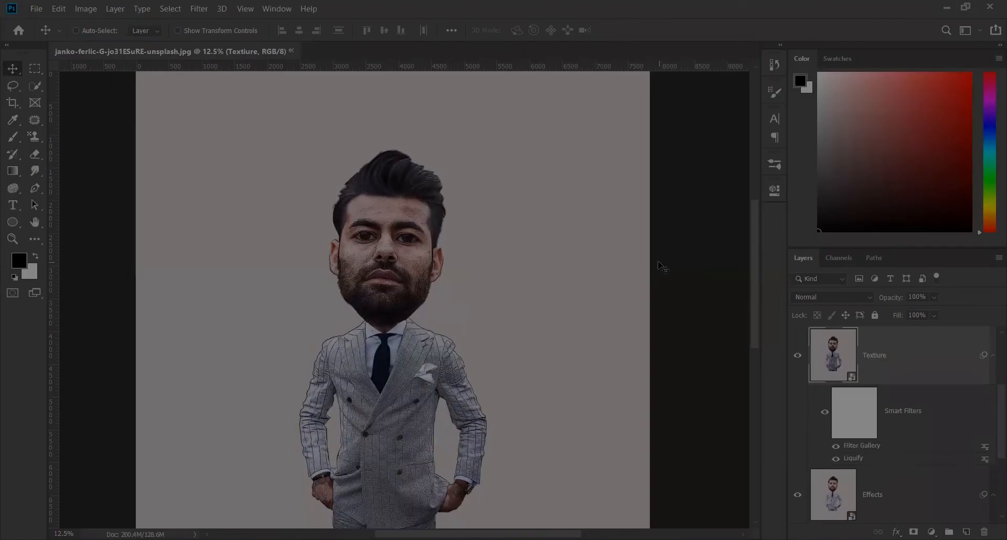
Apply an Oil Paint filter to Textiure with Stylization 10, Cleanliness 5.3, Scale 0.1, Bristle Detail 0.0 and Lighting off.
{"action": "left_click", "coordinate": [199, 9]}
{"action": "mouse_move", "coordinate": [222, 138]}
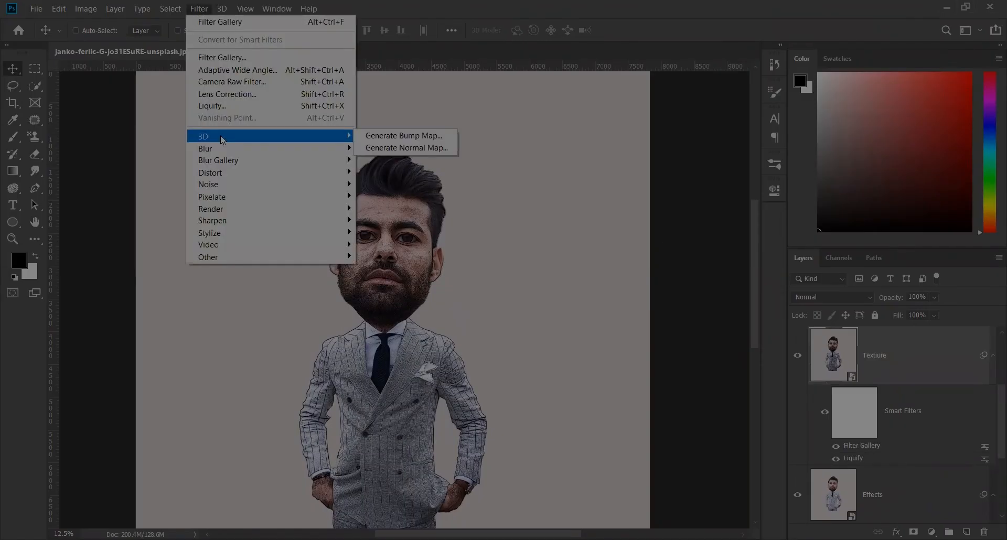
{"action": "mouse_move", "coordinate": [231, 233]}
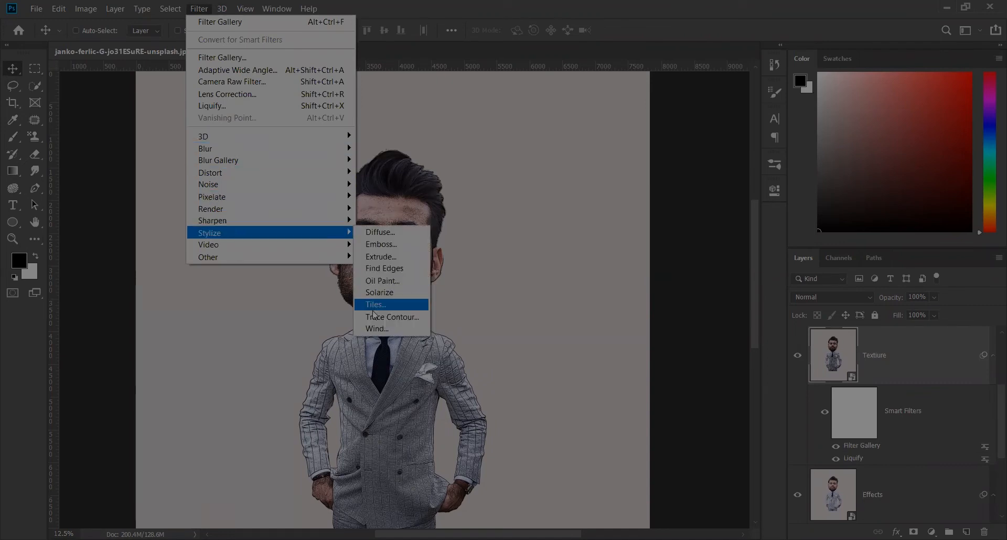
{"action": "left_click", "coordinate": [415, 284]}
{"action": "type", "text": "10"}
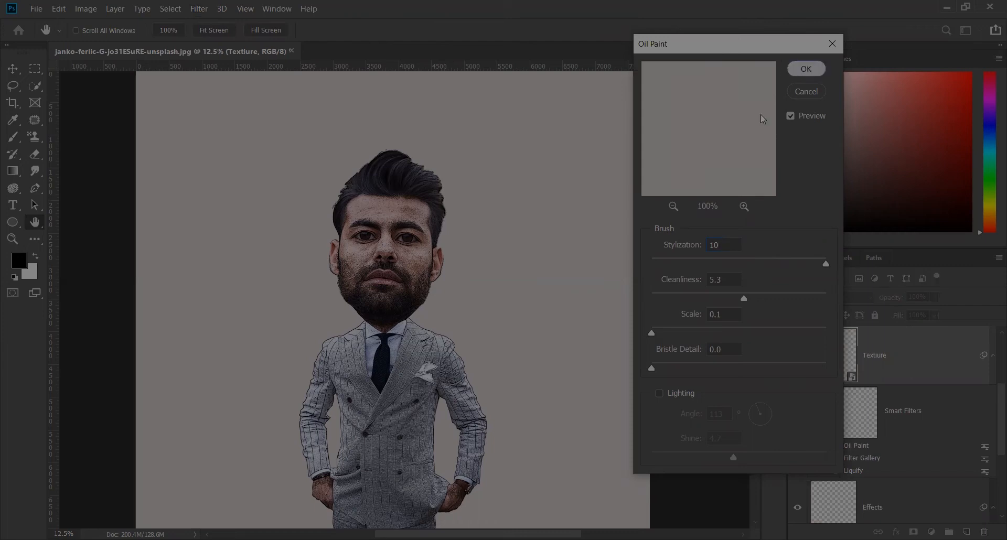
{"action": "left_click", "coordinate": [797, 75]}
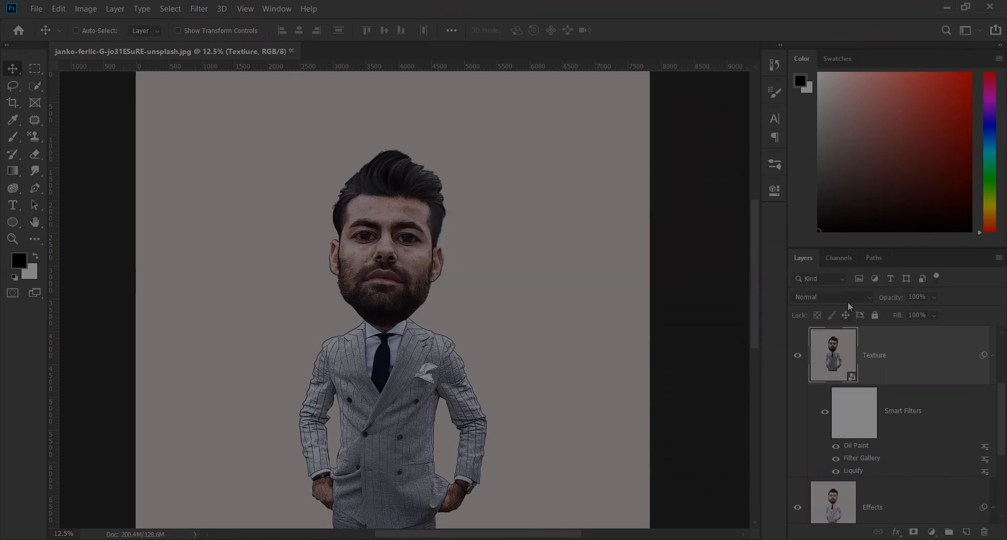
Set the Textiure layer's blend mode to Overlay and its opacity to 30%.
{"action": "left_click", "coordinate": [870, 299]}
{"action": "left_click", "coordinate": [868, 370]}
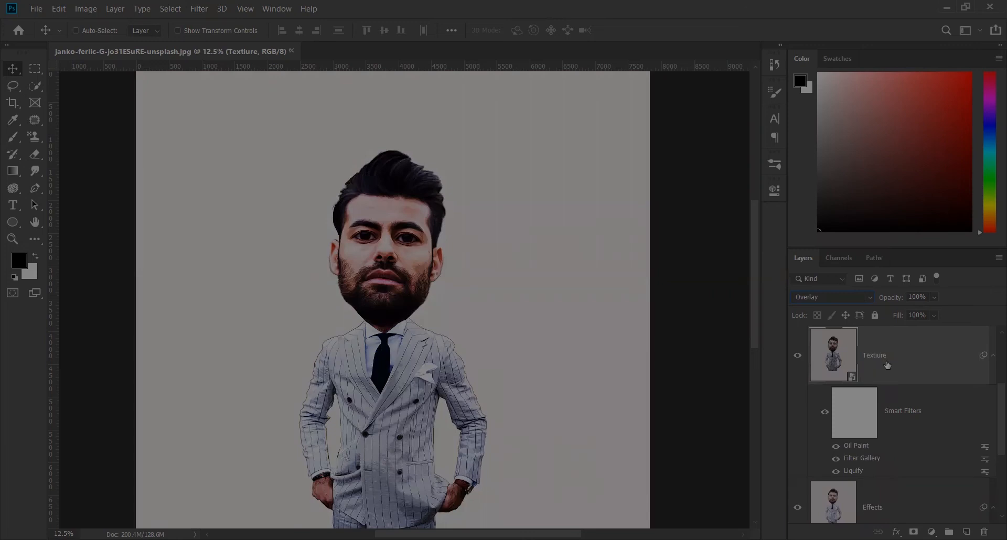
{"action": "left_click", "coordinate": [934, 297]}
{"action": "left_click_drag", "start_coordinate": [950, 314], "coordinate": [906, 313]}
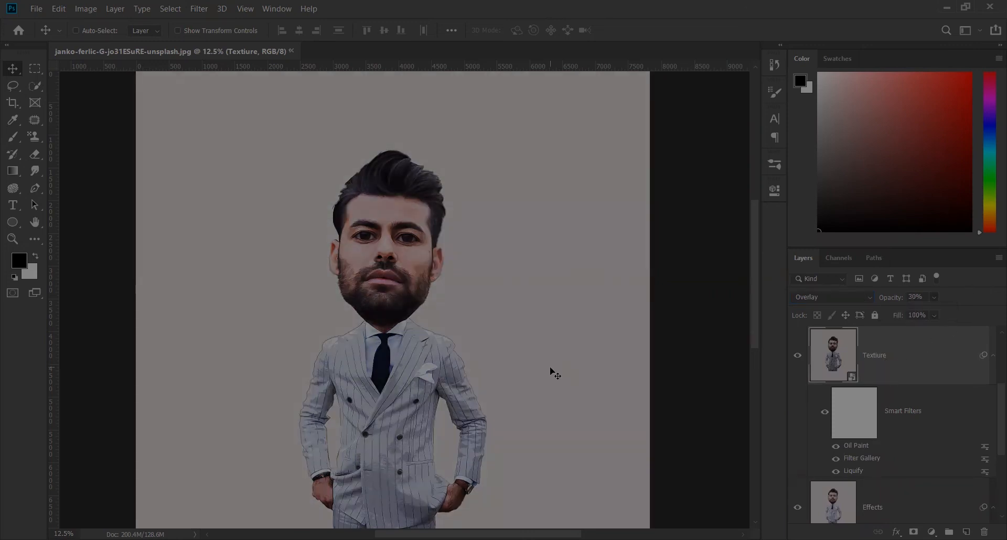
Duplicate the Textiure layer and rename the copy as Outline.
{"action": "key", "text": "ctrl+j"}
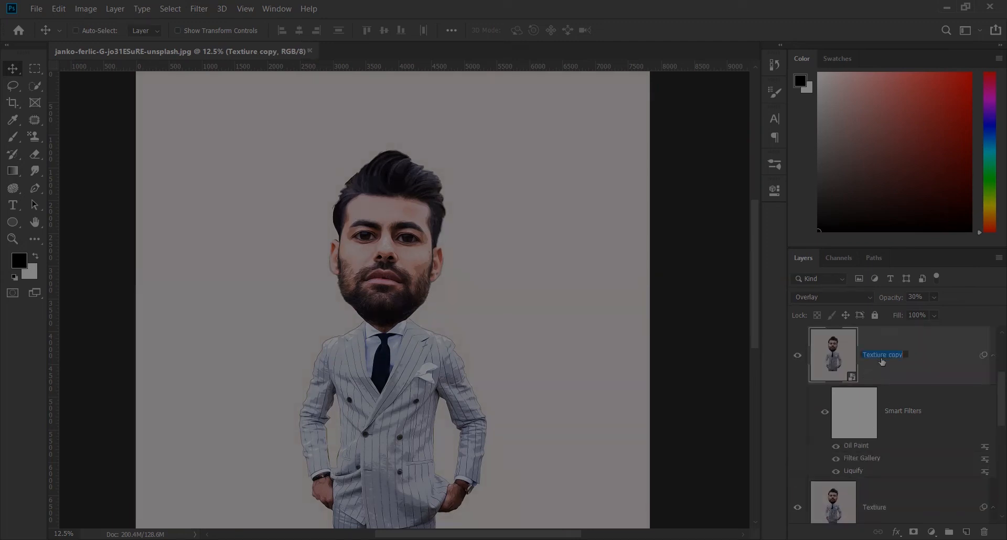
{"action": "type", "text": "Outline"}
{"action": "key", "text": "Return"}
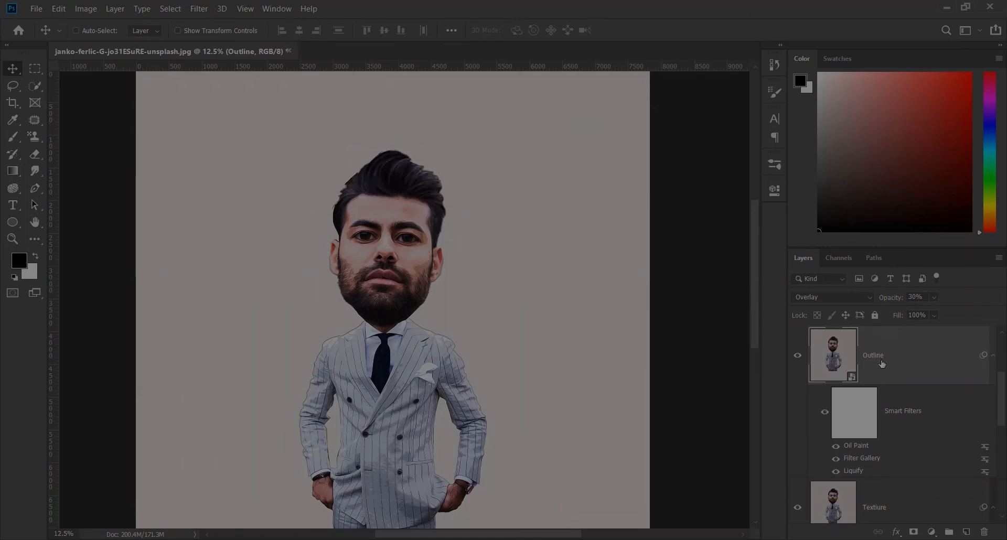
Set the Outline layer's blend mode to Pin Light and apply Poster Edges with Edge Thickness 6, Edge Intensity 7 and Posterization 6.
{"action": "left_click", "coordinate": [832, 296]}
{"action": "left_click", "coordinate": [855, 402]}
{"action": "left_click", "coordinate": [199, 9]}
{"action": "left_click", "coordinate": [456, 203]}
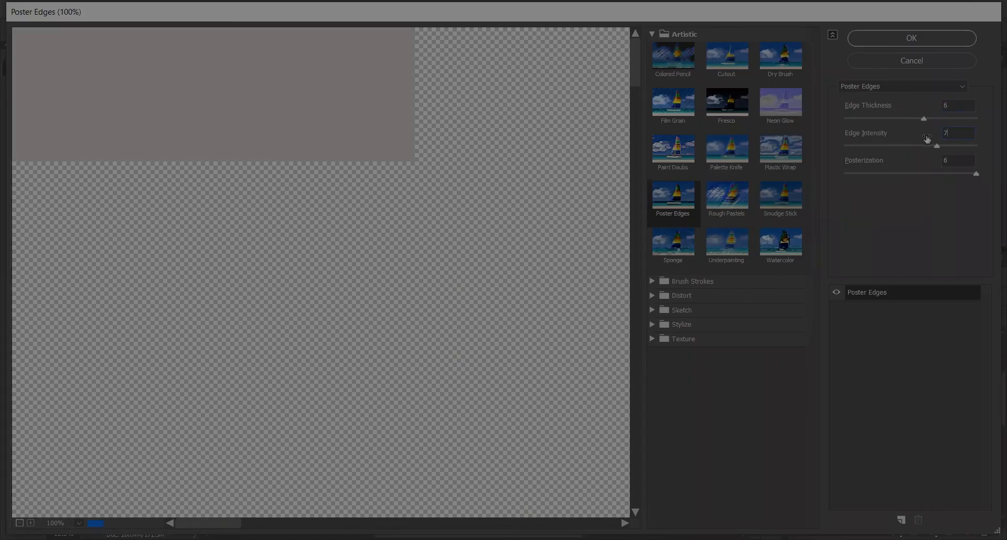
{"action": "left_click", "coordinate": [20, 524]}
{"action": "left_click", "coordinate": [20, 523]}
{"action": "left_click", "coordinate": [20, 524]}
{"action": "left_click", "coordinate": [20, 524]}
{"action": "left_click", "coordinate": [32, 523]}
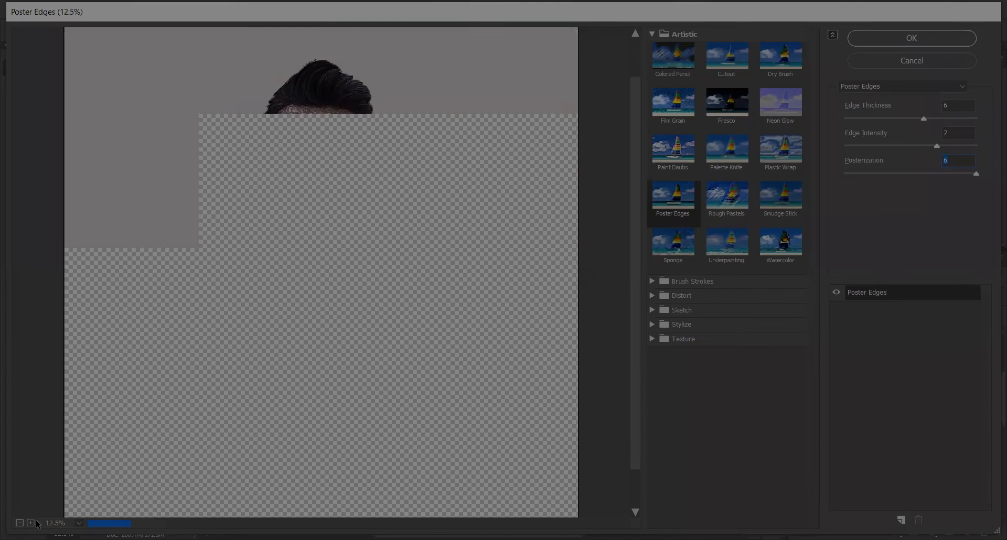
{"action": "left_click", "coordinate": [895, 45]}
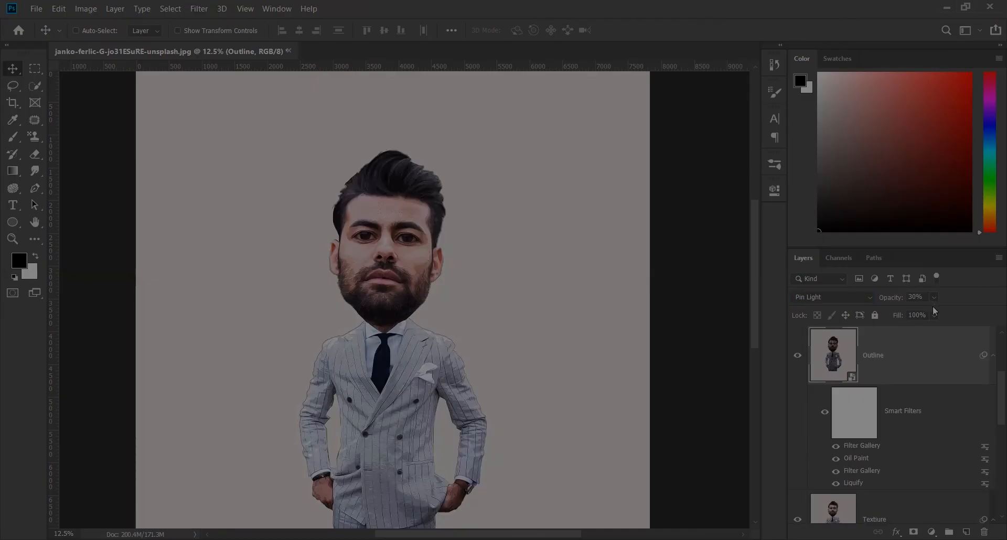
Set the Outline layer's opacity to 50% and make the hidden Skin layer visible and active.
{"action": "mouse_move", "coordinate": [966, 314]}
{"action": "left_mouse_down"}
{"action": "mouse_move", "coordinate": [935, 312]}
{"action": "mouse_move", "coordinate": [951, 312]}
{"action": "left_mouse_up"}
{"action": "left_click", "coordinate": [968, 284]}
{"action": "scroll", "coordinate": [891, 409], "scroll_direction": "up", "scroll_amount": 3}
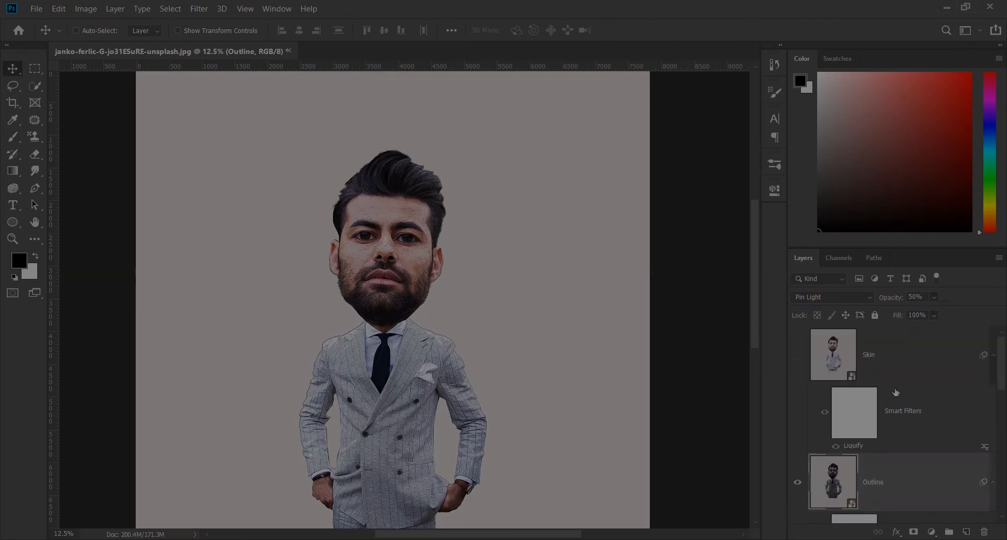
{"action": "left_click", "coordinate": [834, 419]}
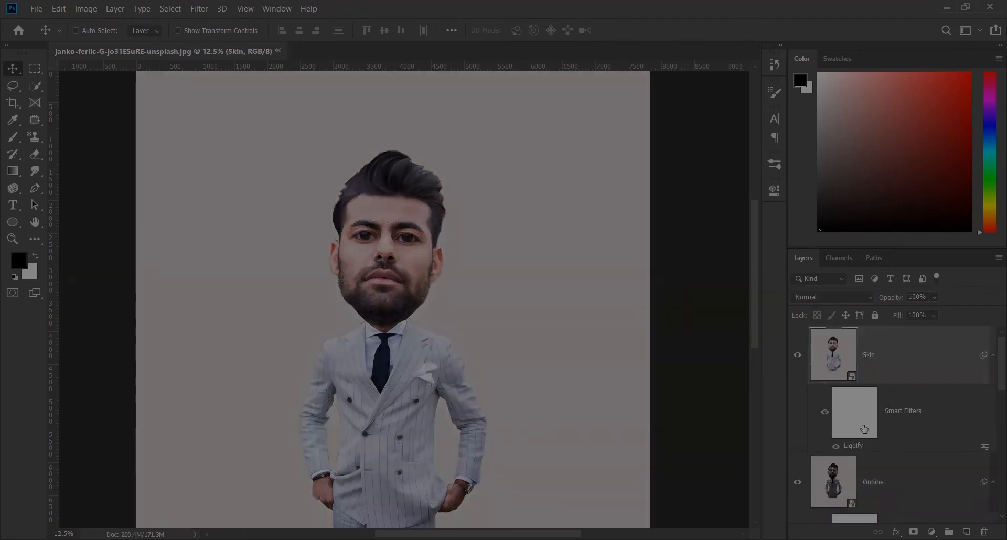
Apply a High Pass filter with a radius of 2.5 pixels to the Skin layer and set its blend mode to Overlay.
{"action": "left_click", "coordinate": [199, 8]}
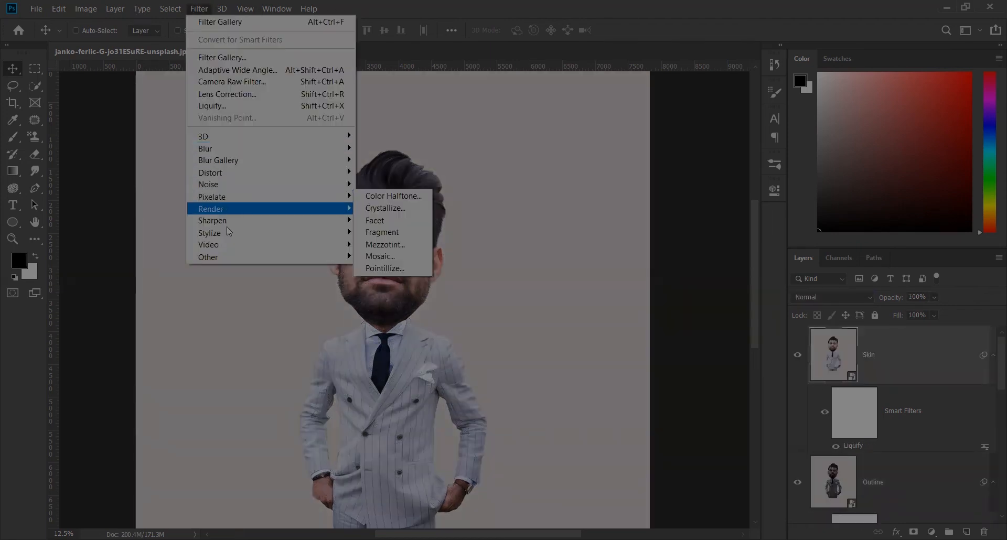
{"action": "mouse_move", "coordinate": [325, 257]}
{"action": "left_click", "coordinate": [386, 269]}
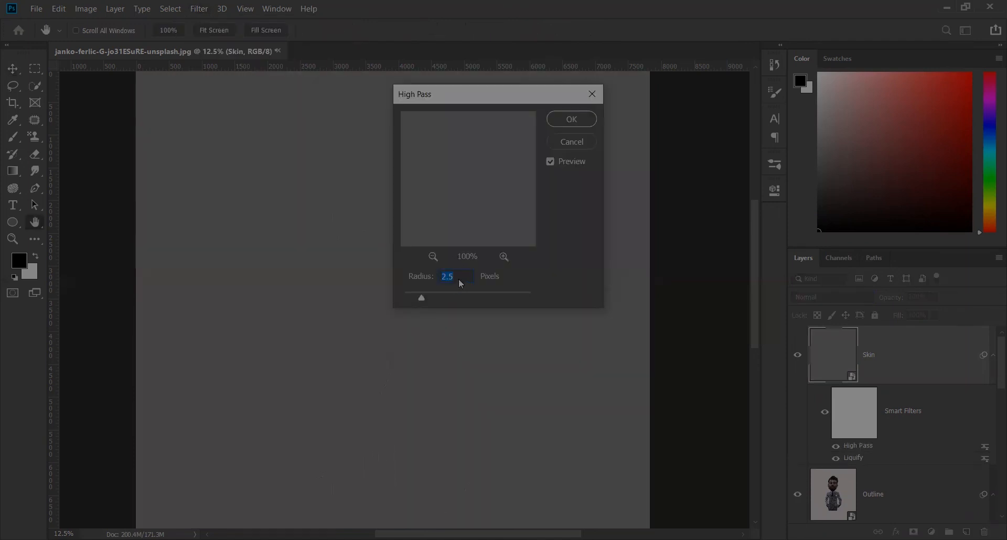
{"action": "left_click", "coordinate": [571, 119]}
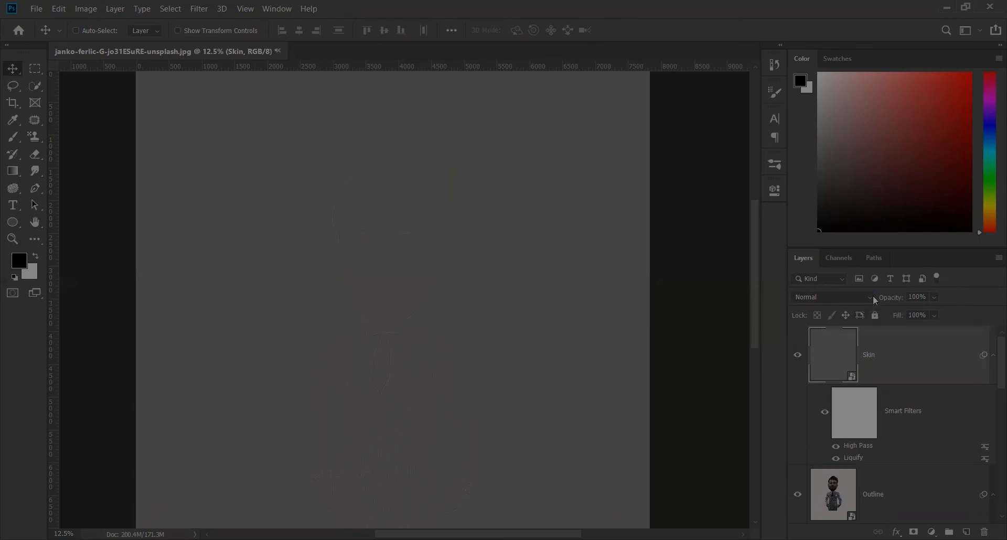
{"action": "left_click", "coordinate": [832, 297]}
{"action": "left_click", "coordinate": [804, 369]}
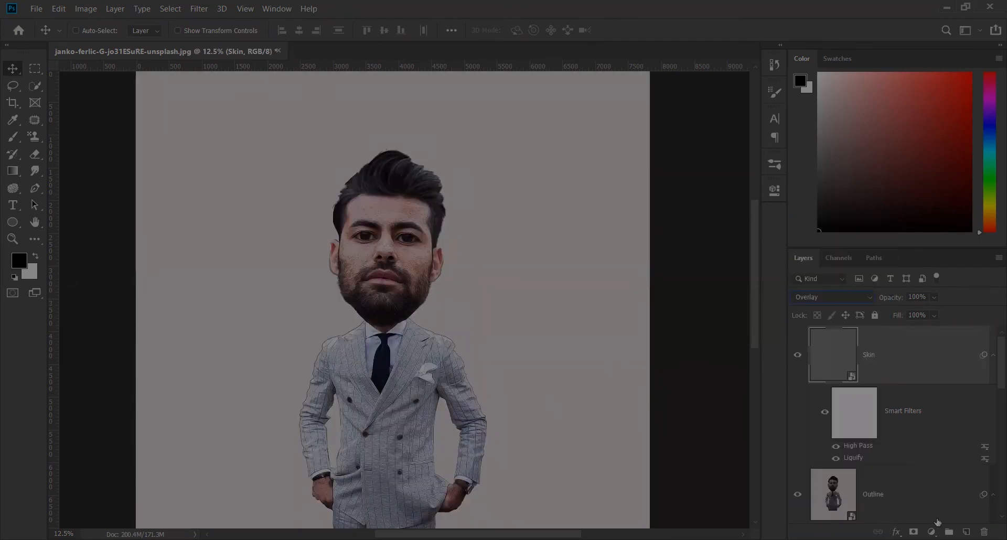
Select all the layers in the document and put them into one group.
{"action": "scroll", "coordinate": [888, 429], "scroll_direction": "down", "scroll_amount": 5}
{"action": "key", "text": "ctrl+alt+a"}
{"action": "key", "text": "ctrl+g"}
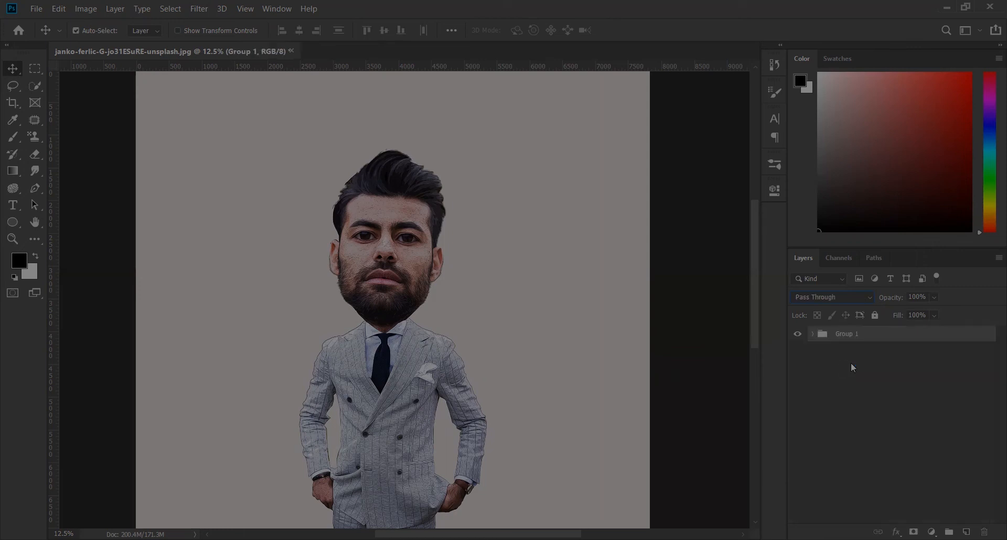
Add a Levels adjustment layer above the group with the midtone input at 0.87 and the white input at 248.
{"action": "left_click", "coordinate": [932, 532]}
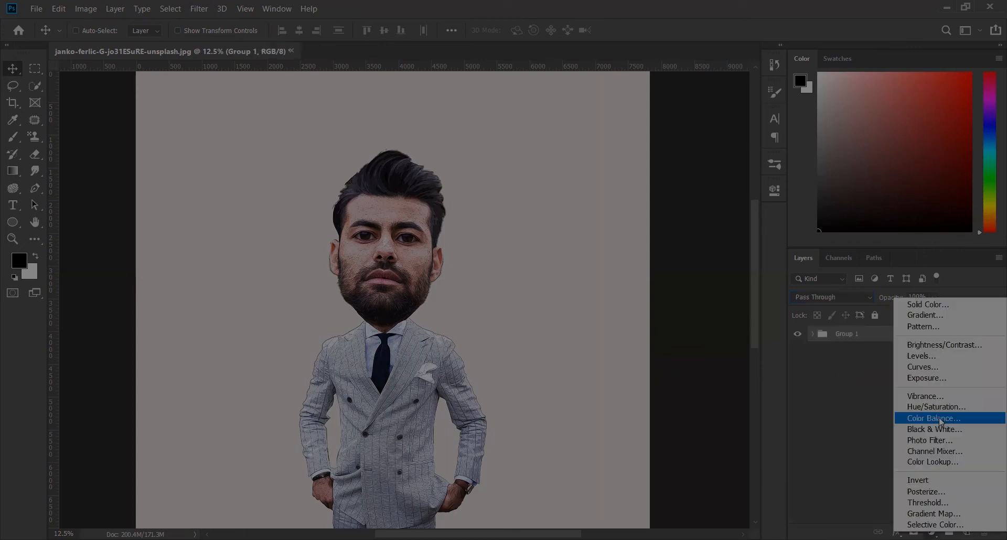
{"action": "left_click", "coordinate": [921, 356]}
{"action": "left_click_drag", "start_coordinate": [742, 322], "coordinate": [741, 322]}
{"action": "left_click_drag", "start_coordinate": [672, 322], "coordinate": [664, 324]}
{"action": "left_click_drag", "start_coordinate": [742, 322], "coordinate": [738, 322]}
{"action": "mouse_move", "coordinate": [664, 322]}
{"action": "left_mouse_down"}
{"action": "mouse_move", "coordinate": [645, 321]}
{"action": "mouse_move", "coordinate": [678, 321]}
{"action": "left_mouse_up"}
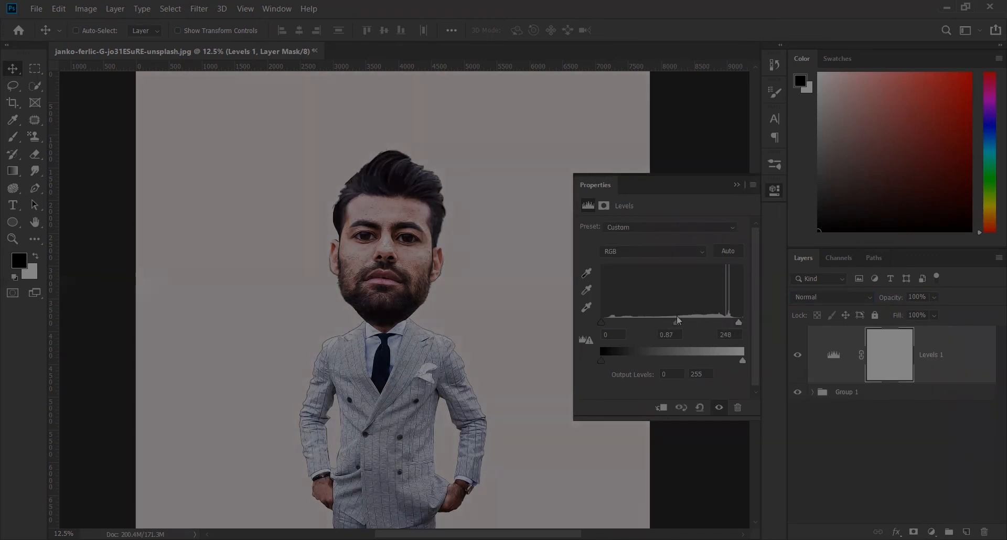
{"action": "left_click", "coordinate": [737, 184]}
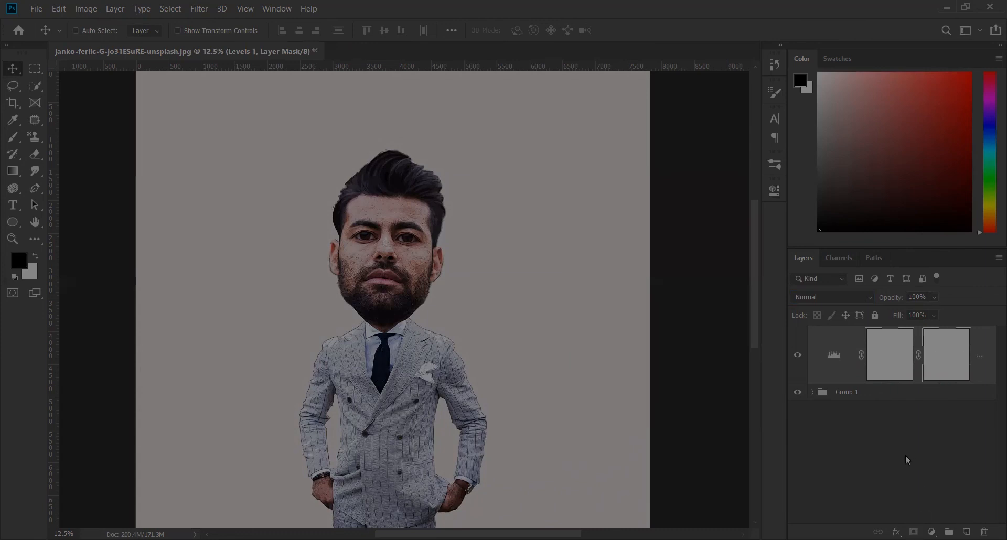
Add a Color Lookup adjustment layer, try several 3DLUT files and choose Fuji ETERNA 250D Fuji 3510 (by Adobe).
{"action": "left_click", "coordinate": [931, 532]}
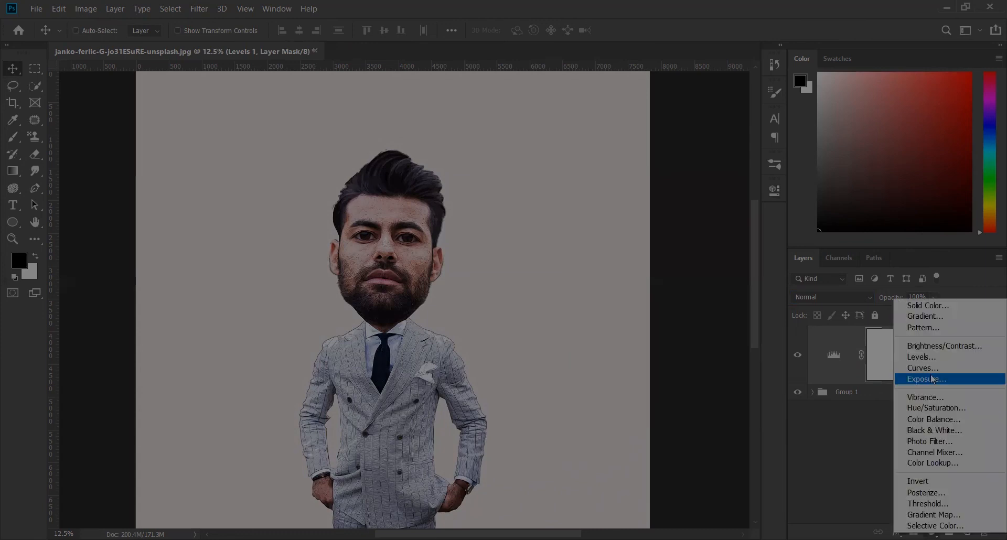
{"action": "left_click", "coordinate": [933, 463]}
{"action": "left_click", "coordinate": [680, 233]}
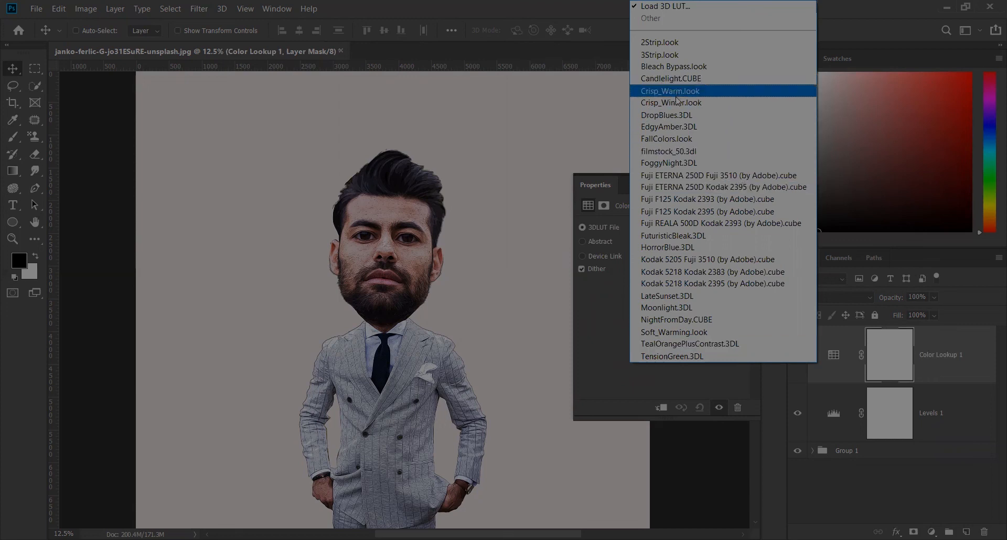
{"action": "left_click", "coordinate": [684, 164]}
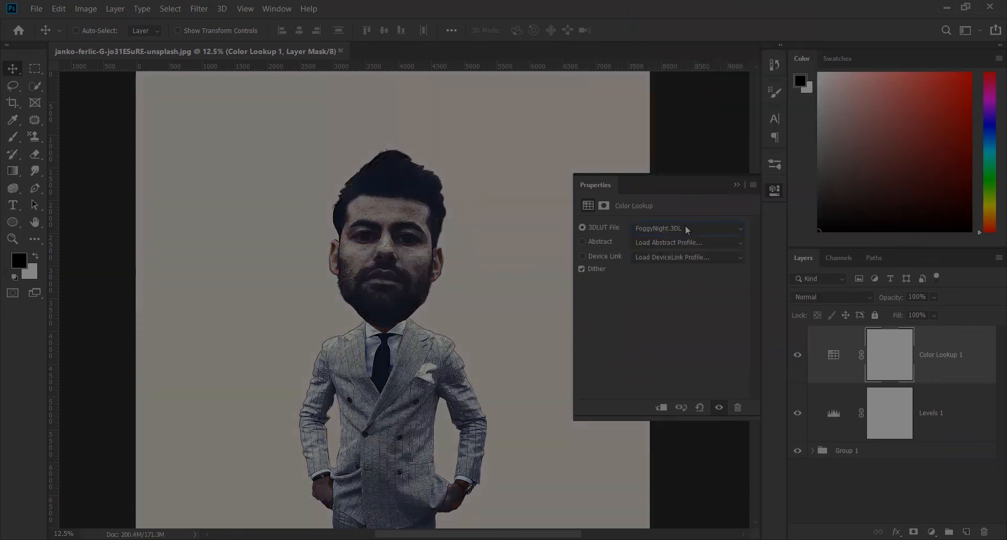
{"action": "left_click", "coordinate": [686, 228]}
{"action": "left_click", "coordinate": [676, 67]}
{"action": "left_click", "coordinate": [670, 230]}
{"action": "left_click", "coordinate": [676, 242]}
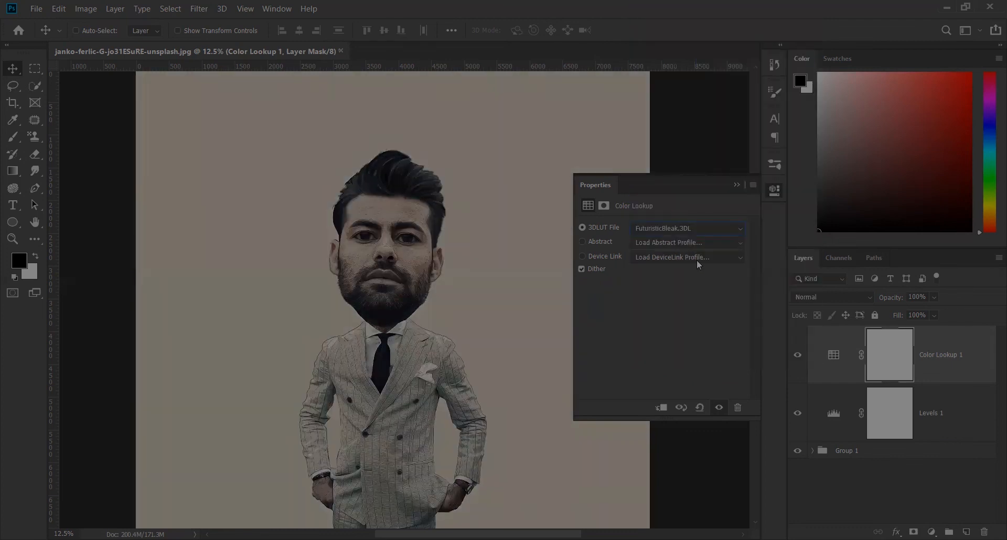
{"action": "left_click", "coordinate": [691, 229]}
{"action": "left_click", "coordinate": [680, 183]}
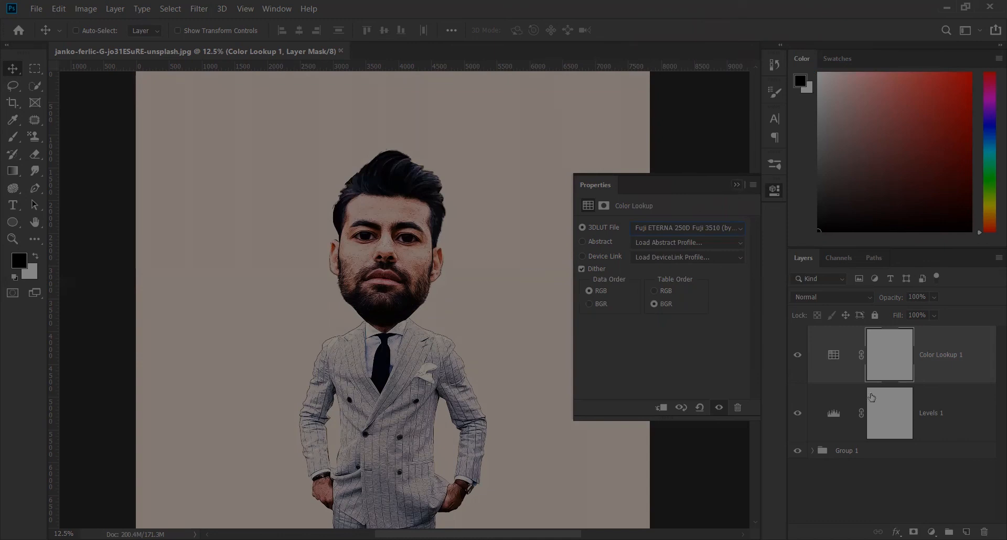
{"action": "left_click", "coordinate": [737, 185]}
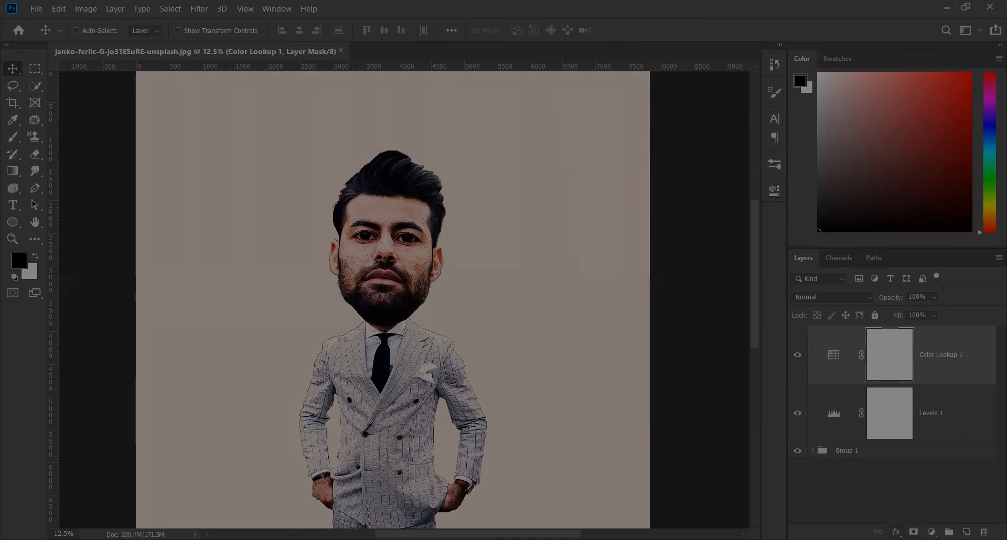
Add a Selective Color adjustment layer with Reds at Cyan +3, Magenta about -43, Yellow -1 and Black -7.
{"action": "left_click", "coordinate": [931, 531]}
{"action": "left_click", "coordinate": [935, 525]}
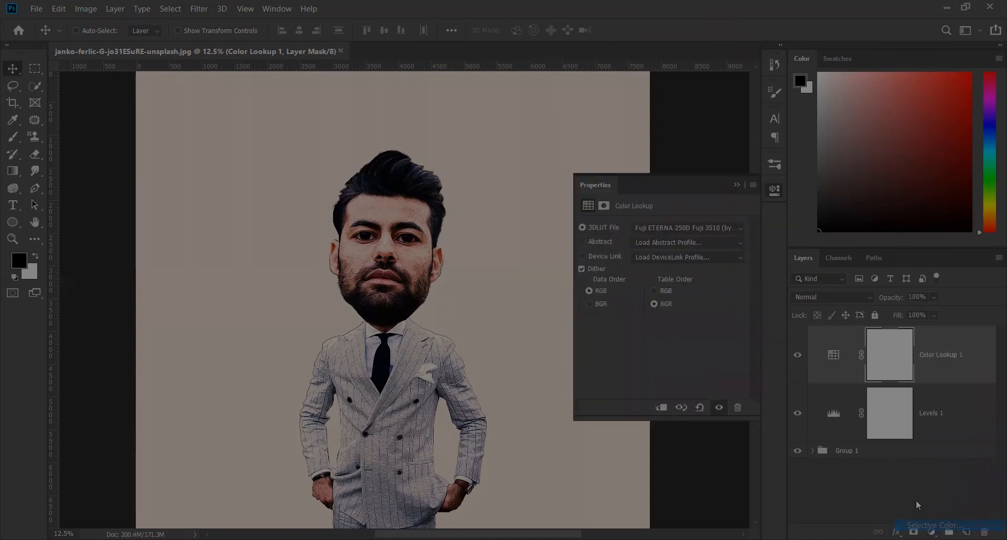
{"action": "left_click_drag", "start_coordinate": [663, 321], "coordinate": [697, 320]}
{"action": "left_click_drag", "start_coordinate": [664, 272], "coordinate": [662, 273]}
{"action": "left_click_drag", "start_coordinate": [697, 320], "coordinate": [661, 319]}
{"action": "left_click_drag", "start_coordinate": [662, 347], "coordinate": [693, 351]}
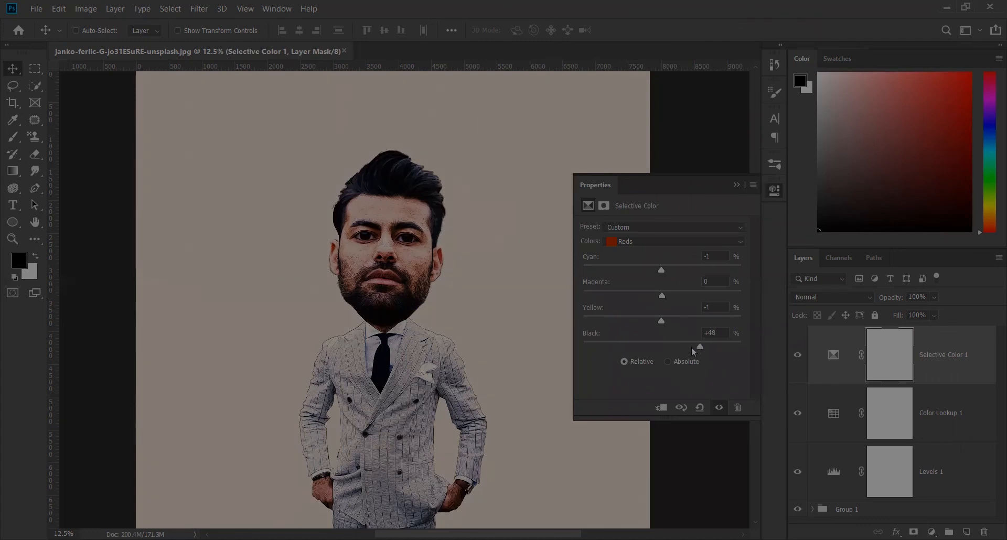
{"action": "left_click_drag", "start_coordinate": [661, 270], "coordinate": [613, 271]}
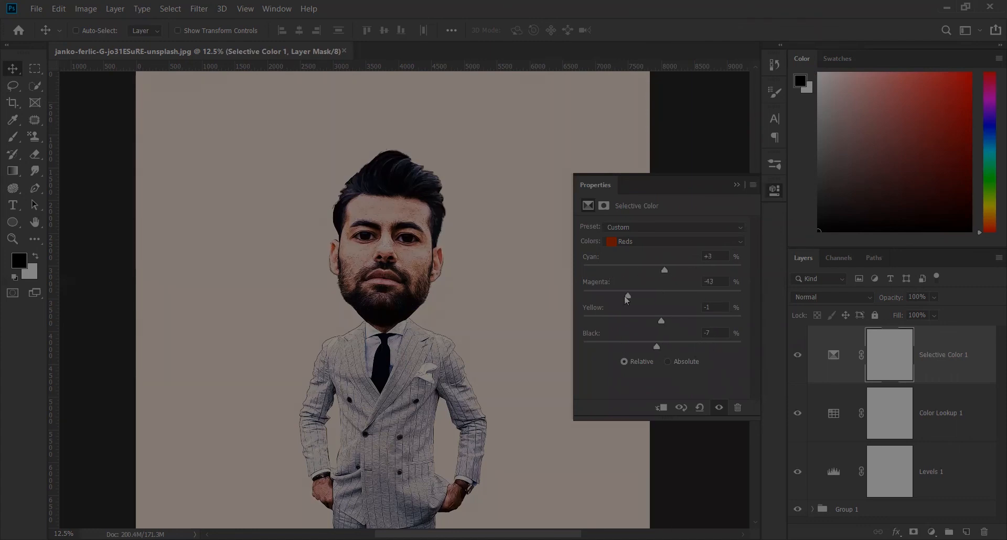
{"action": "left_click", "coordinate": [736, 187]}
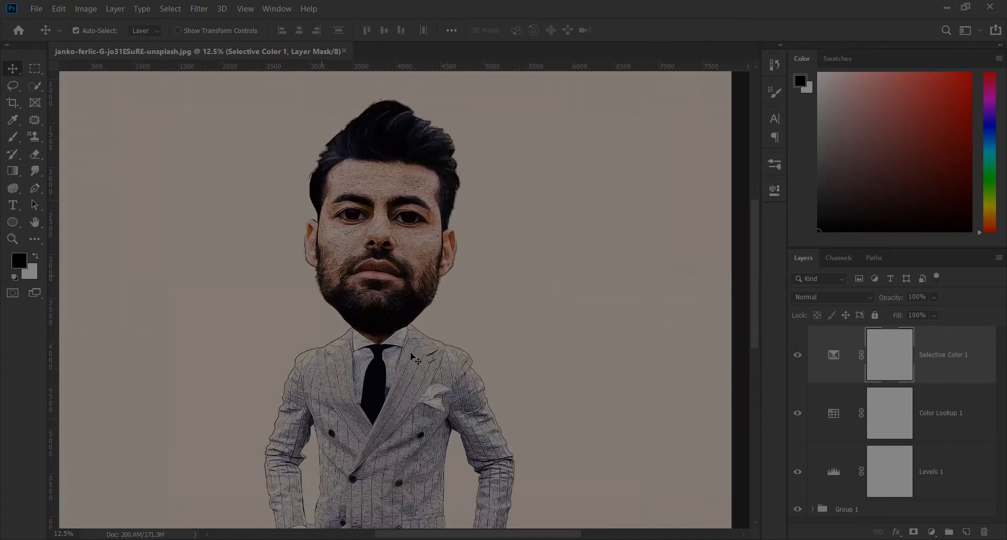
Inspect the caricature's face up close and compare the picture with Group 1 hidden and shown.
{"action": "key", "text": "ctrl+plus"}
{"action": "key", "text": "ctrl+plus"}
{"action": "key", "text": "ctrl+plus"}
{"action": "left_click_drag", "start_coordinate": [398, 300], "coordinate": [430, 469]}
{"action": "key", "text": "ctrl+minus"}
{"action": "key", "text": "ctrl+minus"}
{"action": "left_click", "coordinate": [798, 510]}
{"action": "left_click", "coordinate": [798, 509]}
Expand Group 1 to review its layers and their smart filters, and collapse it again.
{"action": "scroll", "coordinate": [821, 487], "scroll_direction": "down", "scroll_amount": 1}
{"action": "left_click", "coordinate": [812, 509]}
{"action": "scroll", "coordinate": [860, 475], "scroll_direction": "down", "scroll_amount": 6}
{"action": "scroll", "coordinate": [879, 471], "scroll_direction": "down", "scroll_amount": 8}
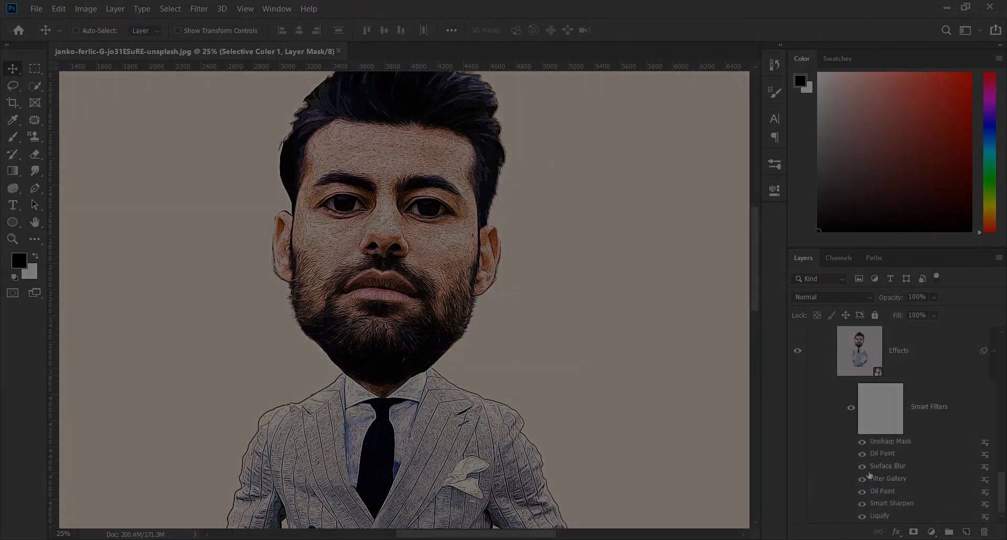
{"action": "scroll", "coordinate": [810, 383], "scroll_direction": "down", "scroll_amount": 6}
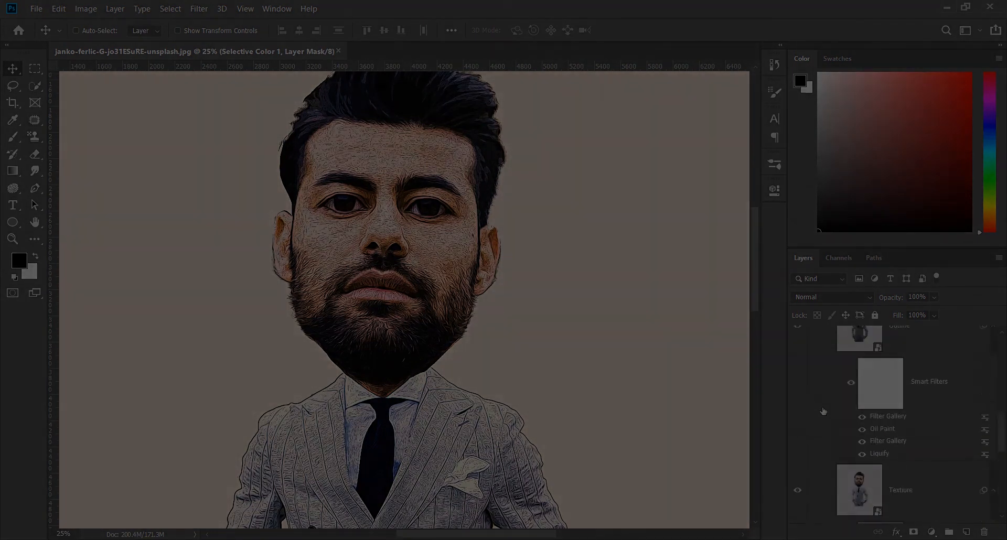
{"action": "left_click", "coordinate": [812, 393]}
{"action": "scroll", "coordinate": [519, 459], "scroll_direction": "down", "scroll_amount": 10}
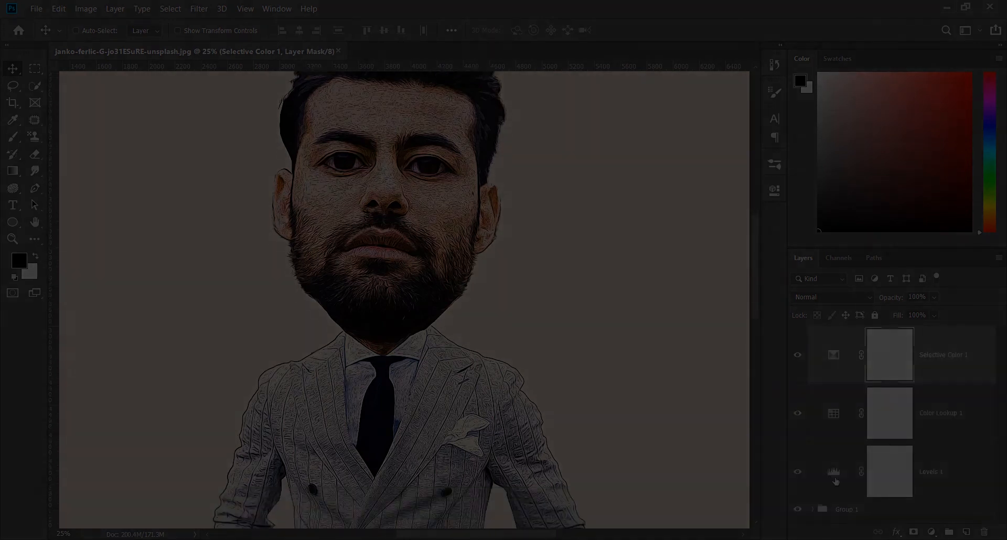
{"action": "scroll", "coordinate": [512, 461], "scroll_direction": "up", "scroll_amount": 7}
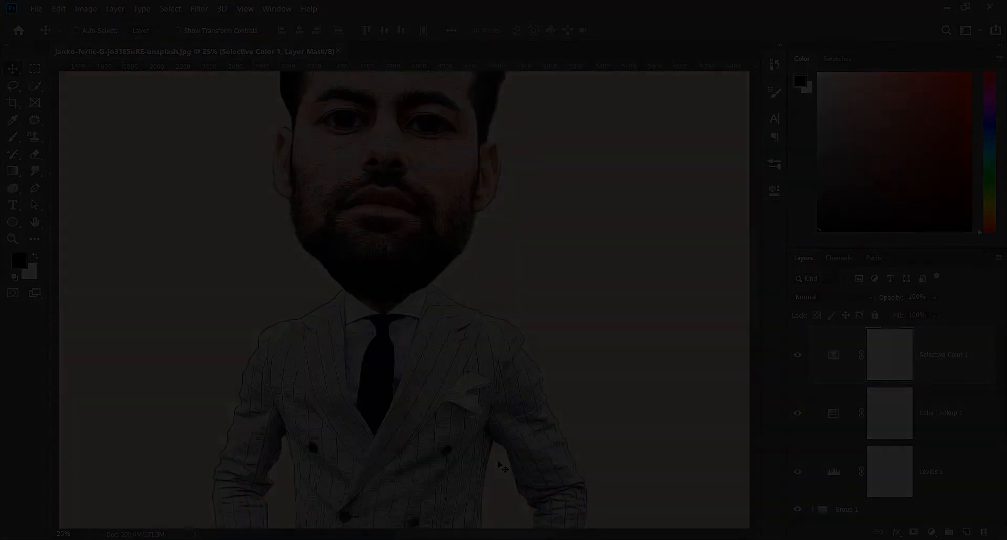